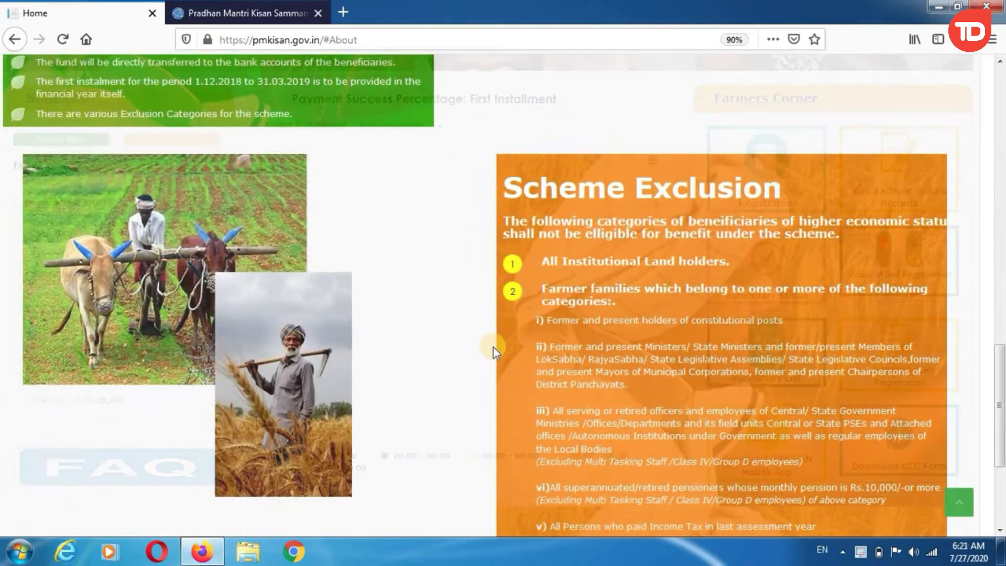
Step: Open New Farmer Registration and submit the Aadhaar number and image code, getting 'Record not found'
scroll(493, 347, down, 4)
scroll(492, 347, up, 15)
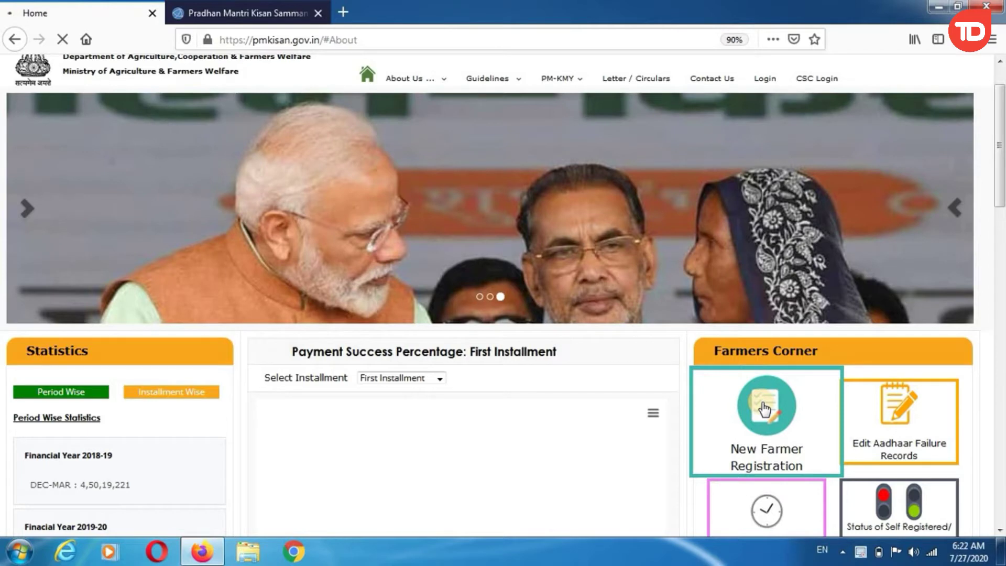
click(763, 403)
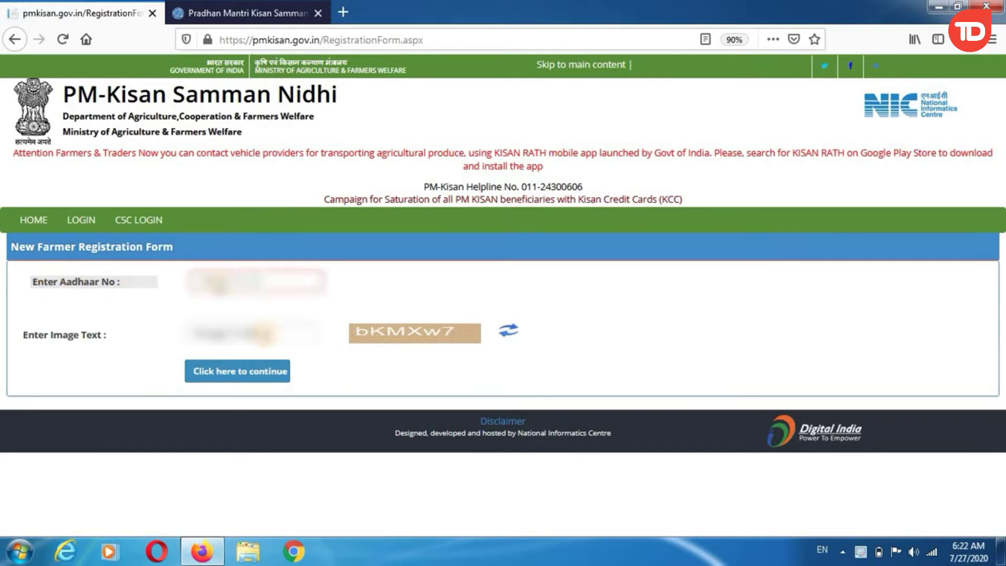
click(265, 335)
text(b)
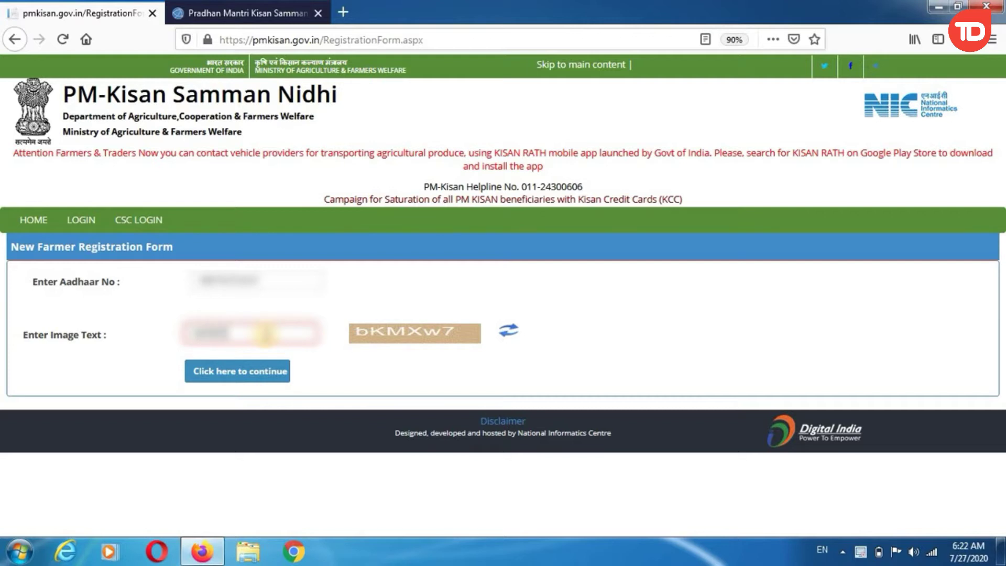
click(198, 374)
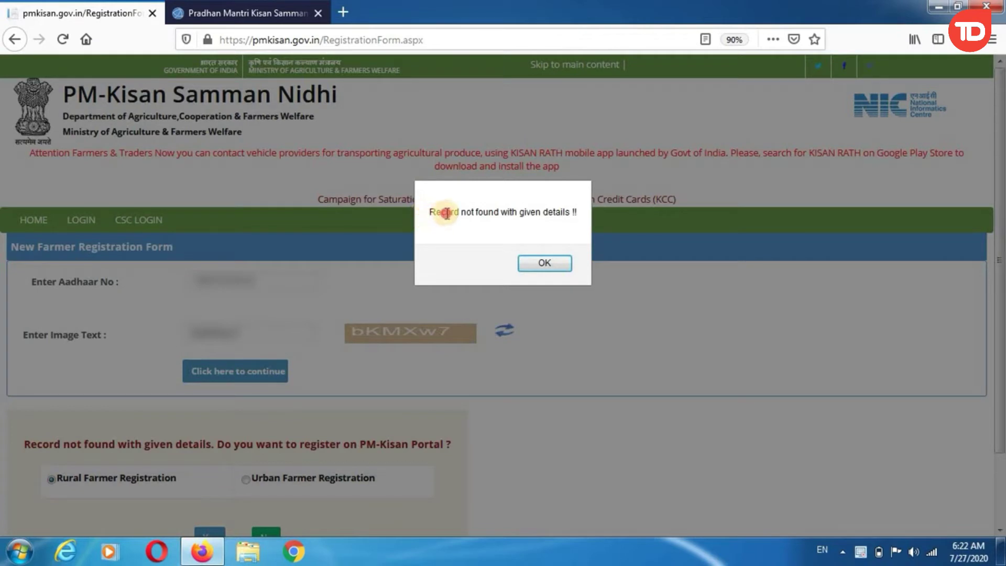
triple_click(469, 213)
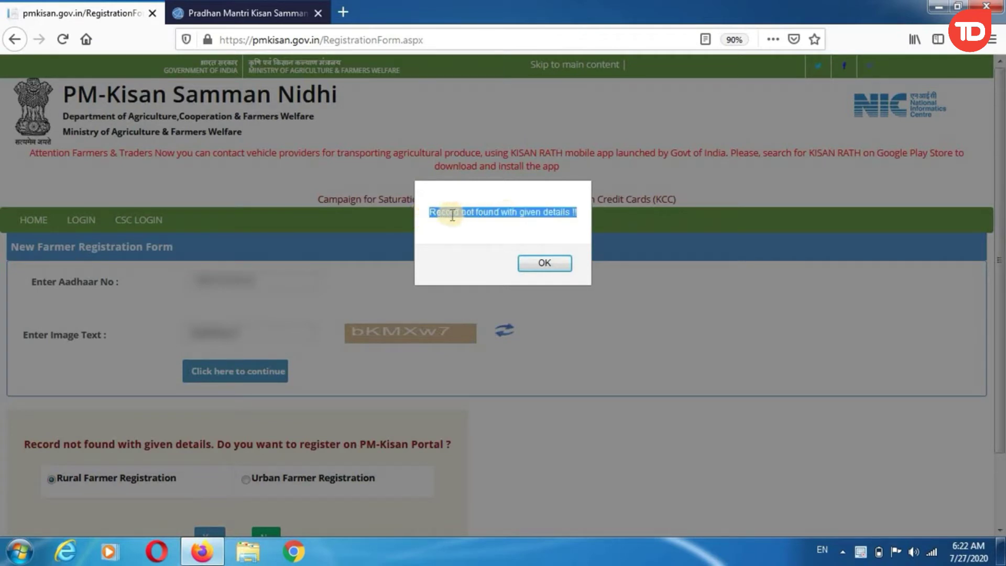
Step: Dismiss the record-not-found alert, choose Rural Farmer Registration and confirm with Yes
click(551, 261)
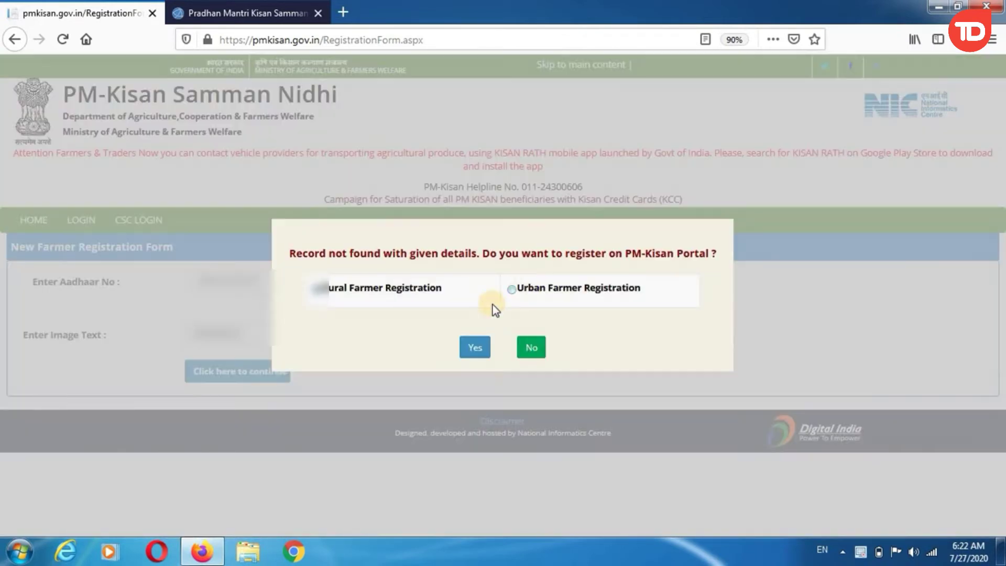
drag(293, 255, 716, 257)
click(326, 292)
drag(388, 294, 442, 288)
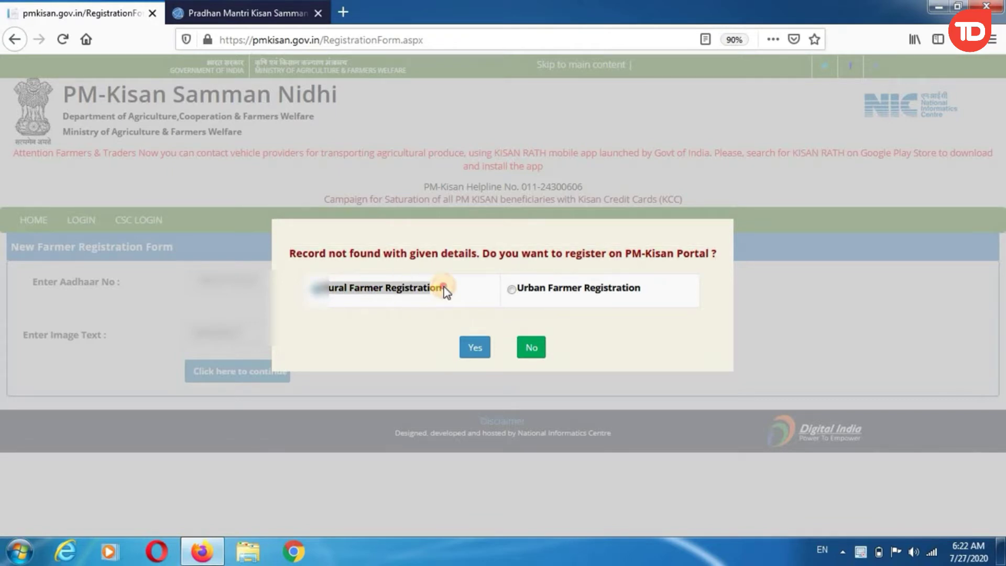
drag(523, 290, 642, 293)
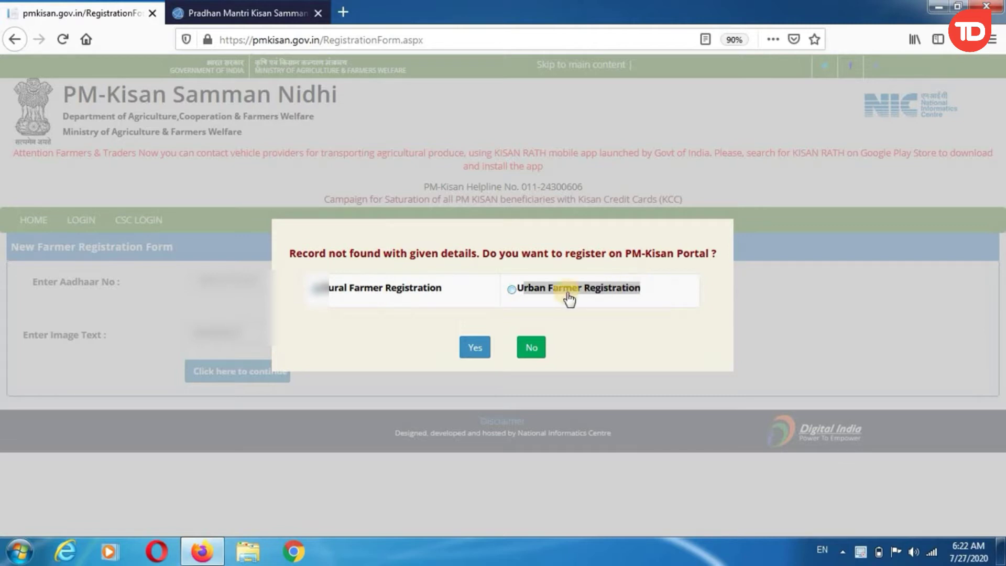
click(371, 288)
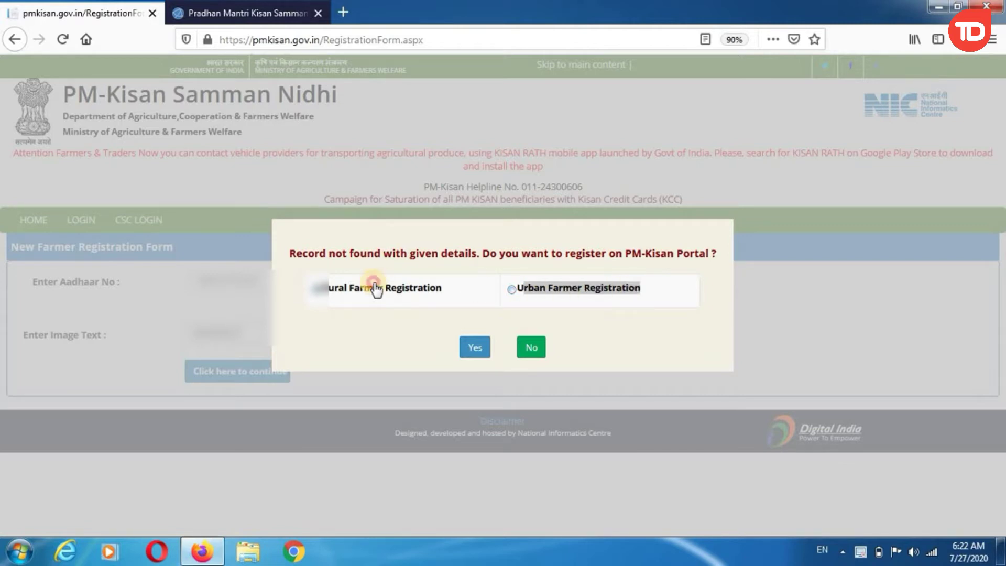
click(468, 348)
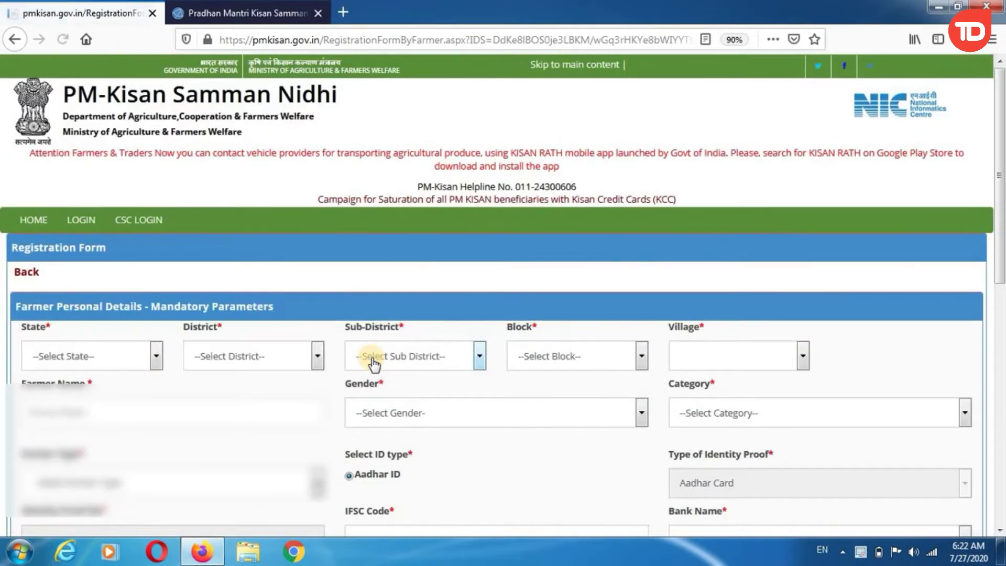
Step: Set the State to UTTAR PRADESH in the location fields
scroll(373, 364, down, 3)
scroll(353, 353, up, 3)
scroll(687, 257, down, 3)
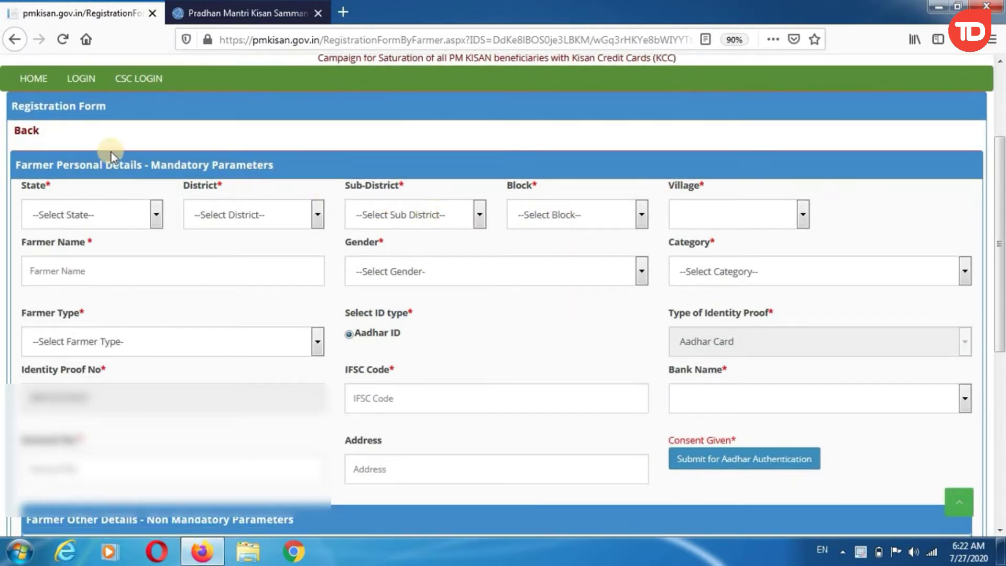
click(60, 214)
click(33, 190)
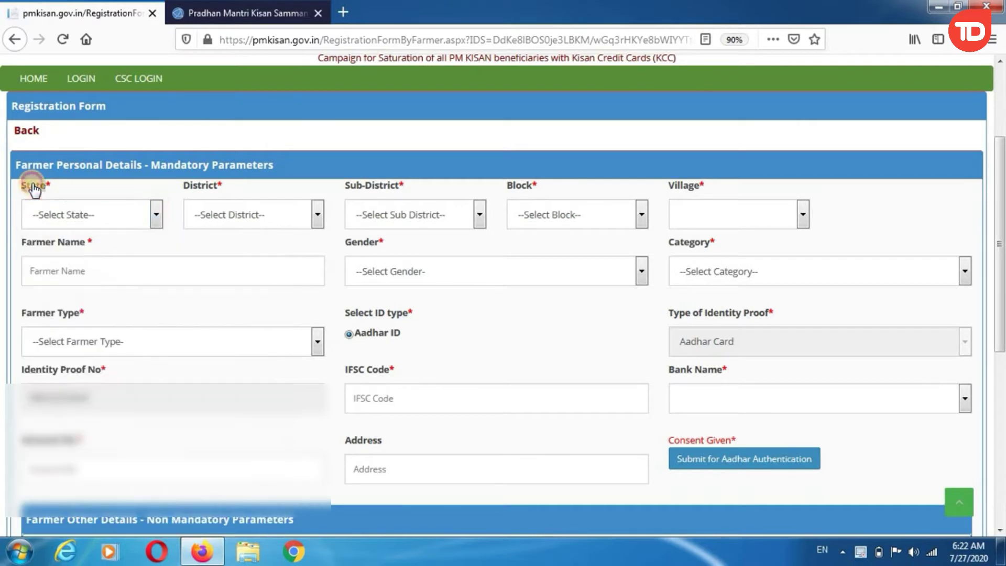
double_click(198, 186)
double_click(399, 187)
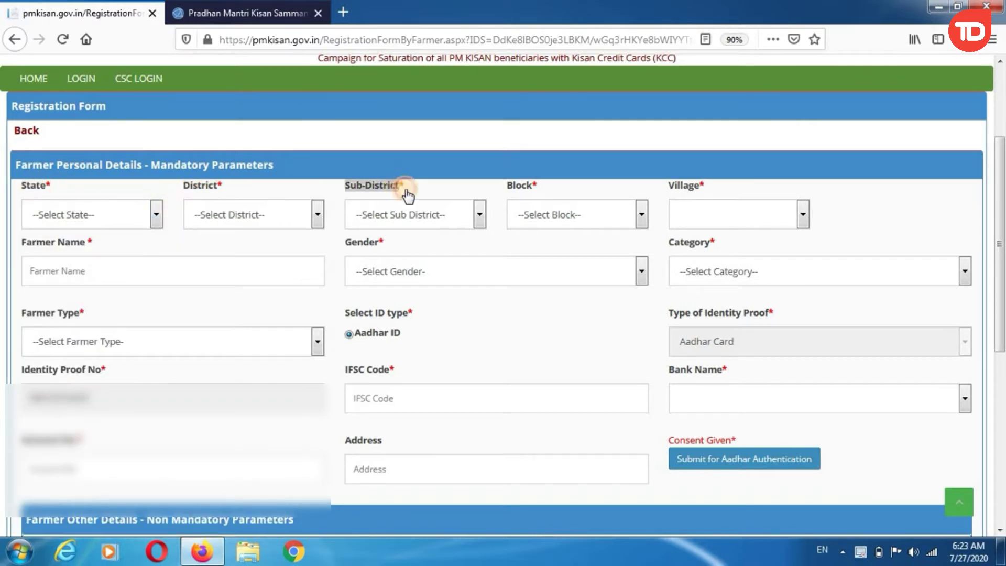
double_click(690, 187)
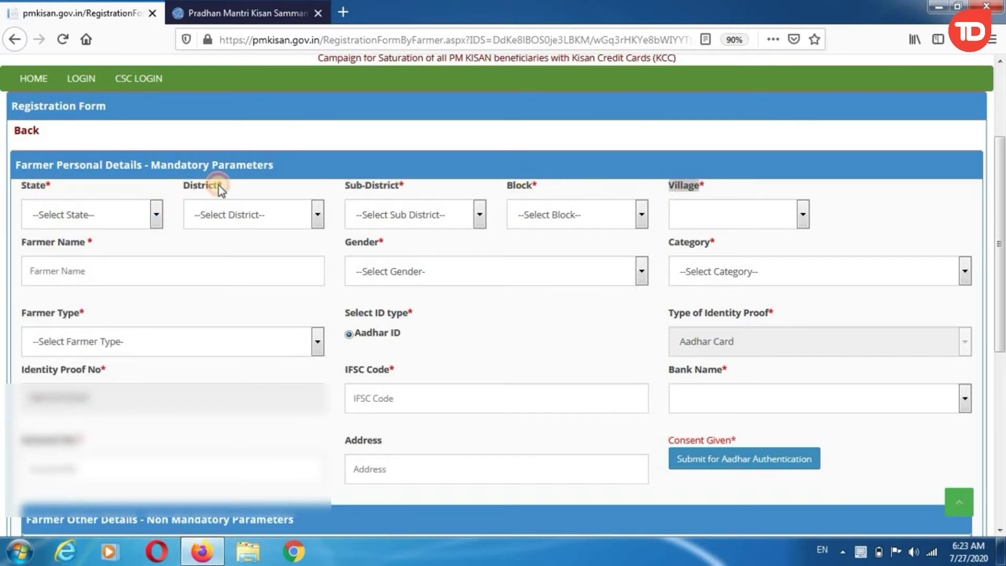
click(84, 219)
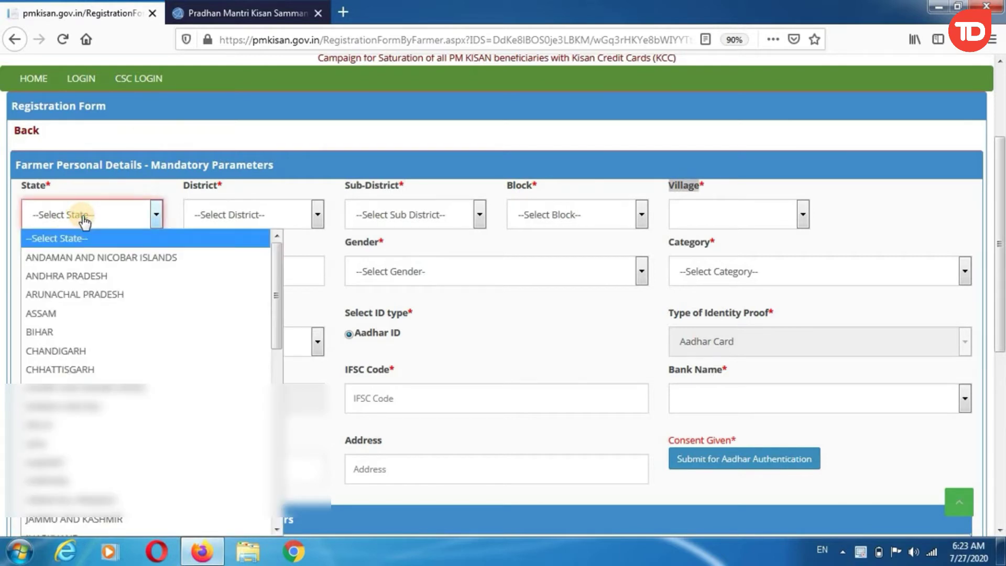
key(u)
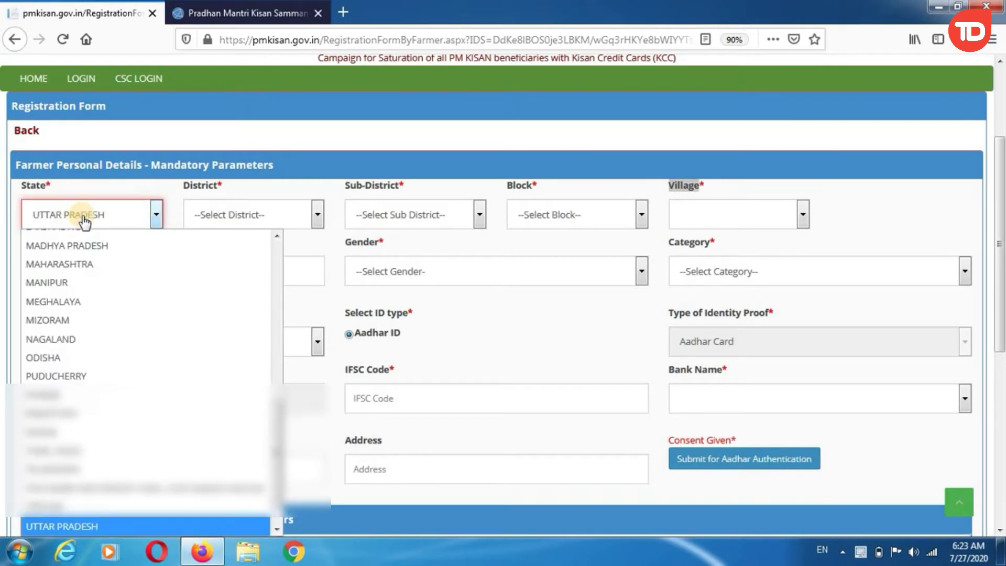
click(82, 212)
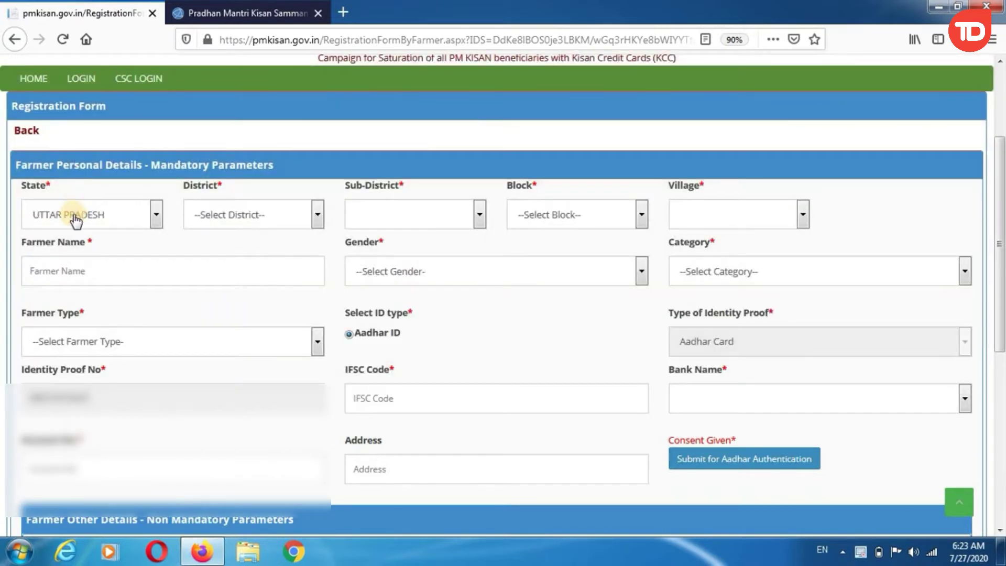
Step: Choose district AZAMGARH and village Aavari, filling Sub-District Azamgarh and Block AZMATGARH
click(234, 210)
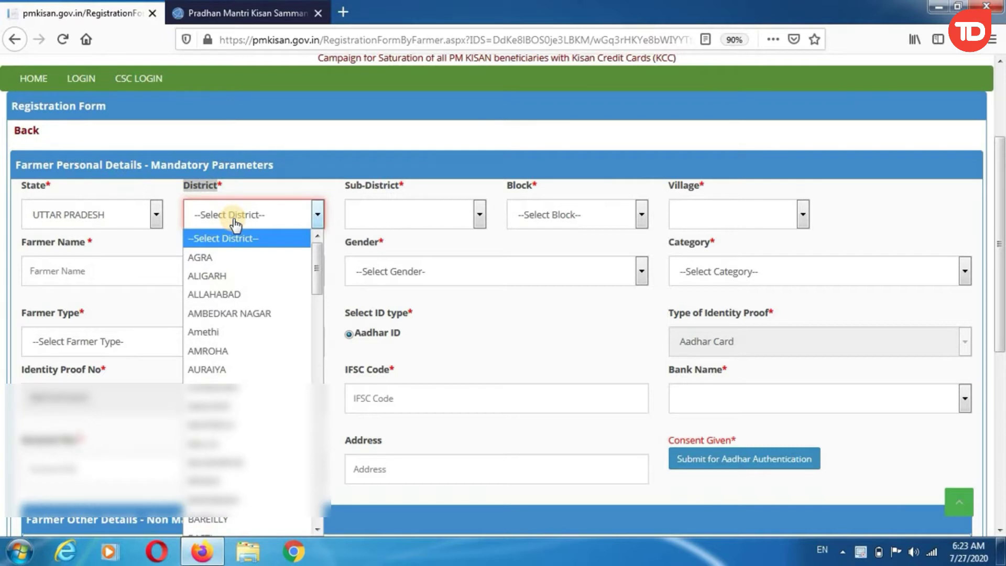
key(Down)
key(Down)
key(Down)
key(Down)
key(Down)
key(Down)
key(Down)
key(Down)
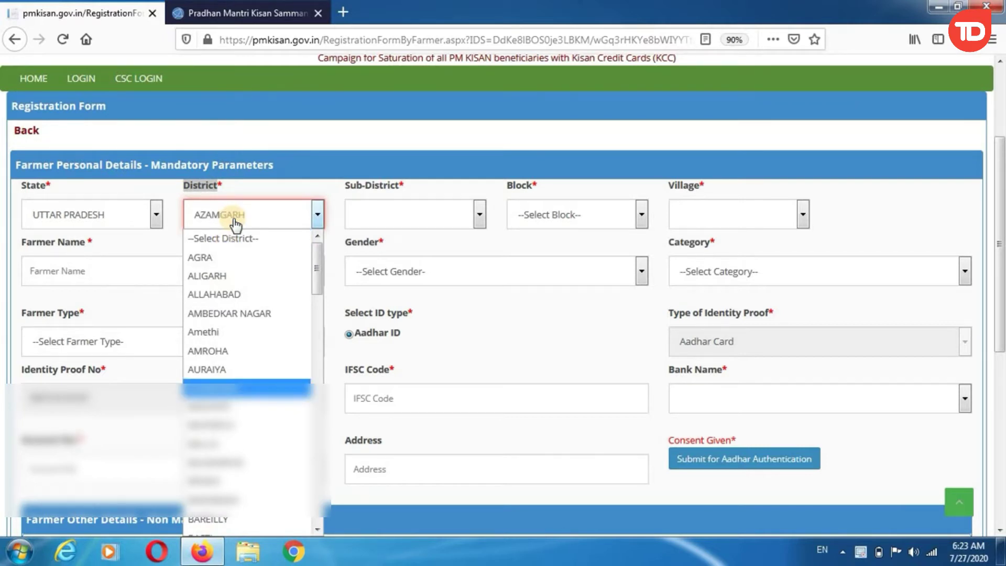
click(223, 190)
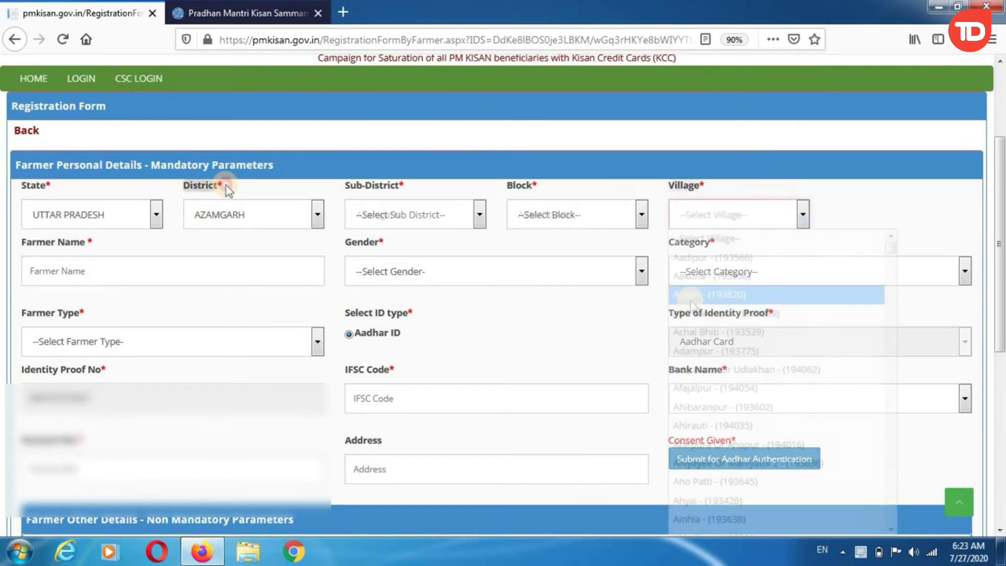
click(683, 267)
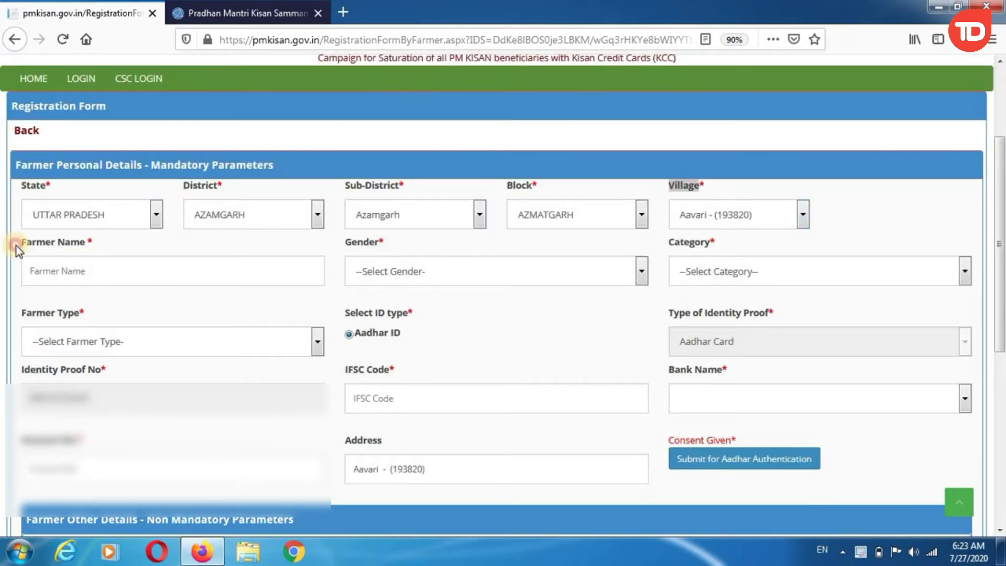
drag(17, 246, 89, 246)
Step: Enter the farmer's name in the Farmer Name field
click(89, 270)
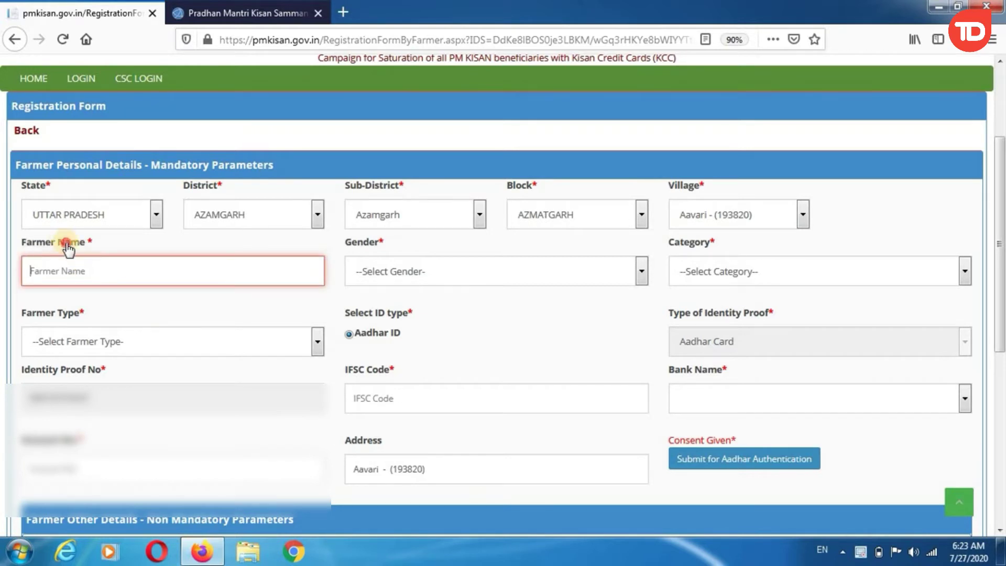
click(65, 263)
text(No name)
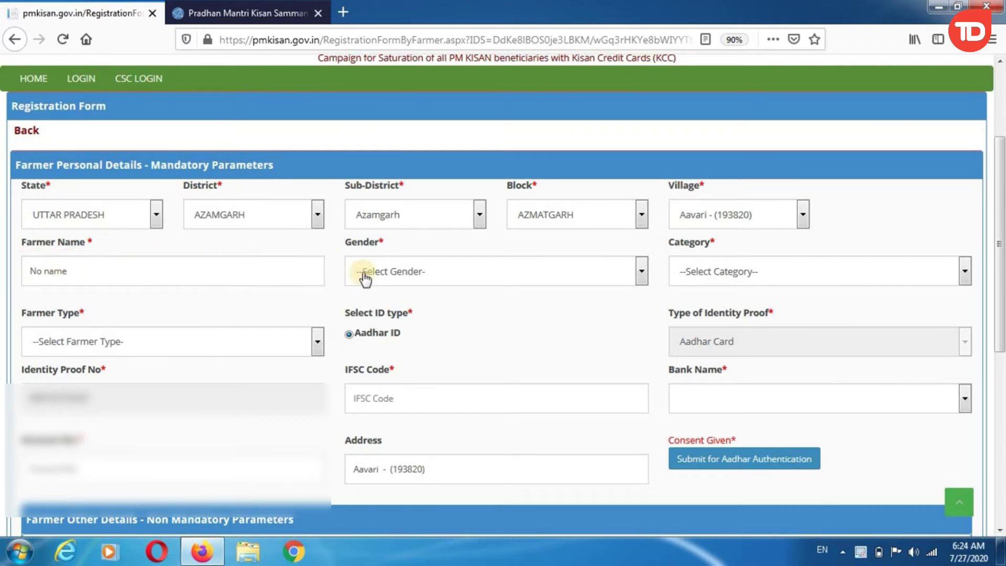
click(399, 275)
click(405, 244)
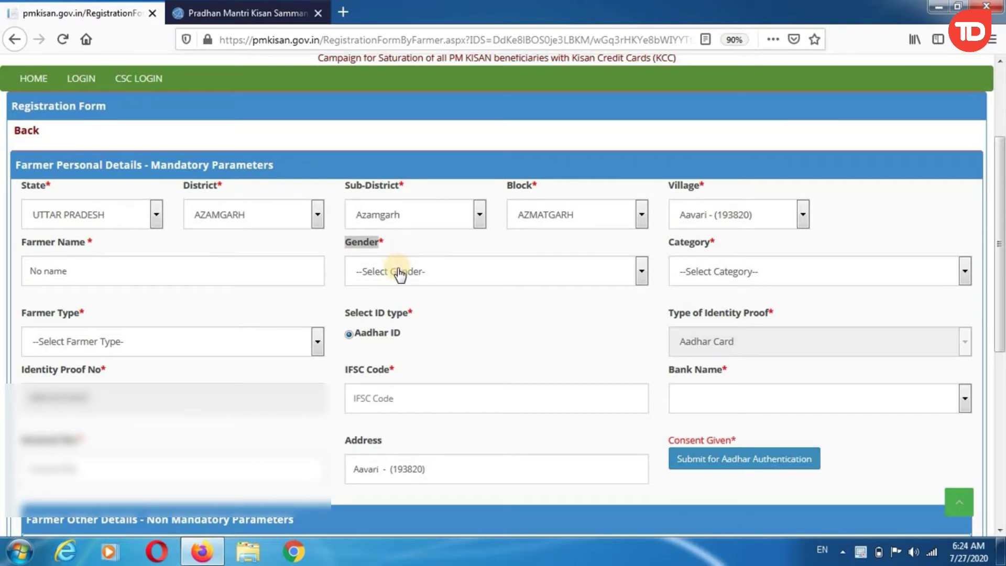
drag(197, 267, 2, 262)
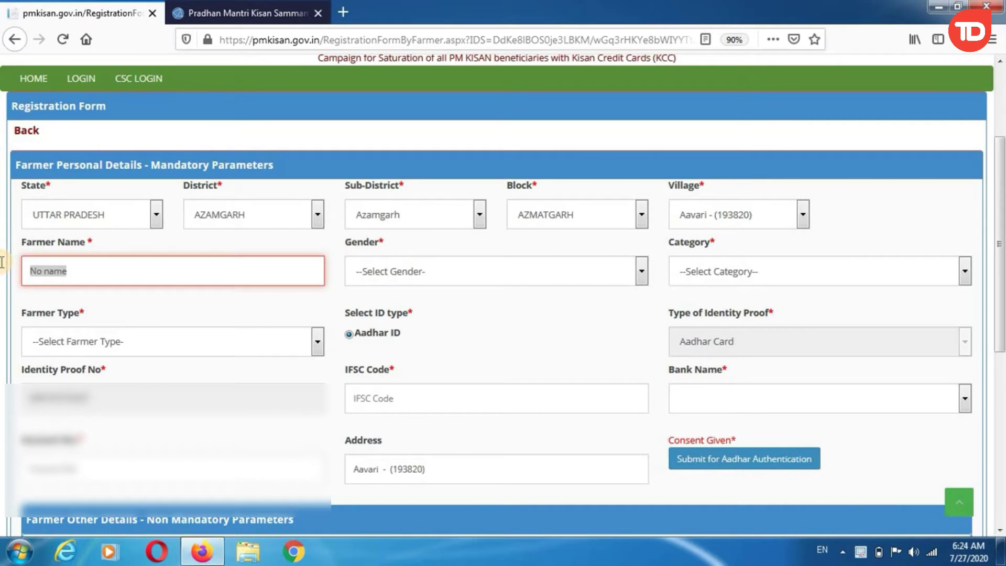
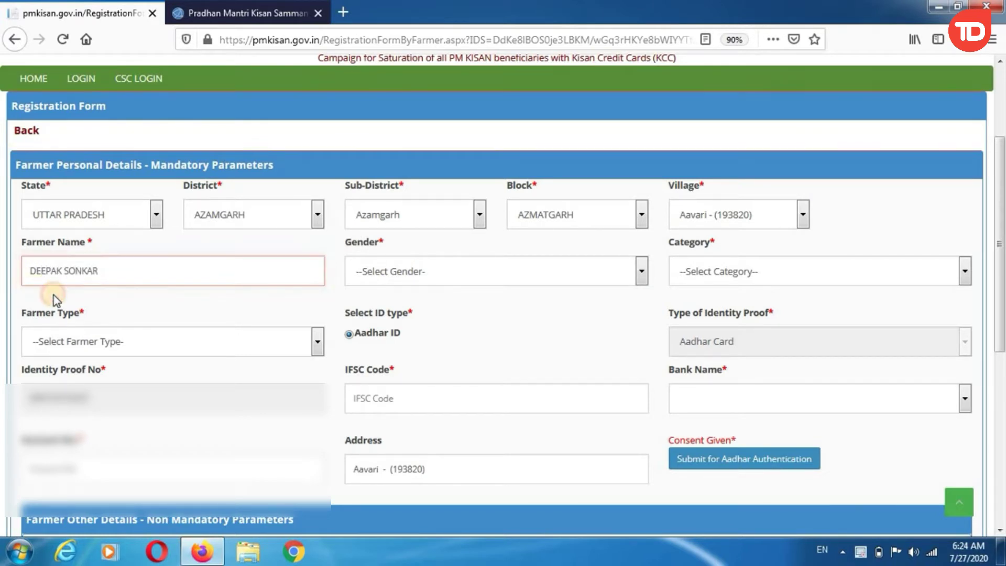
Step: Set Gender to Male, Category to SC and Farmer Type to Small (1-2Ha)
drag(328, 241, 394, 246)
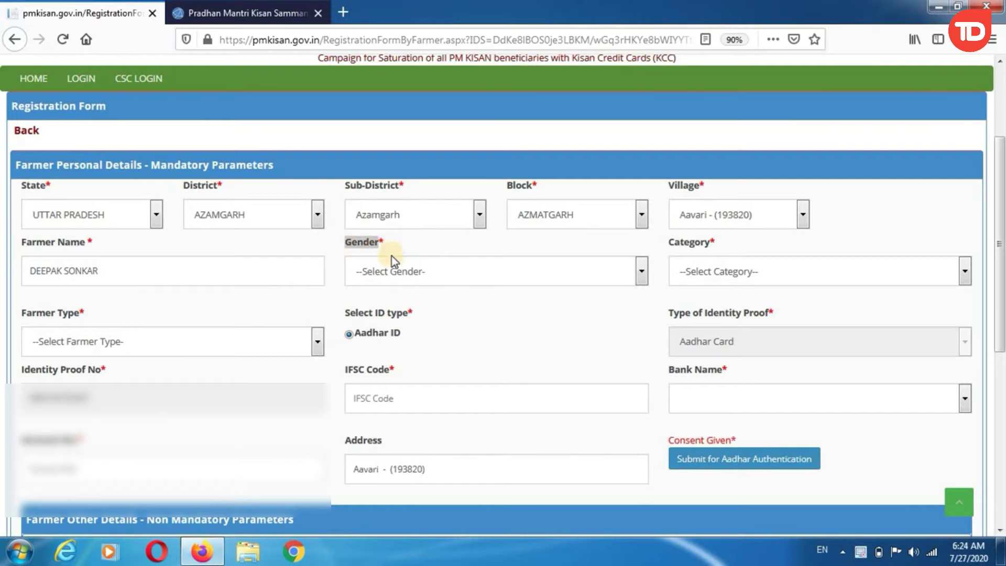
click(393, 274)
click(386, 312)
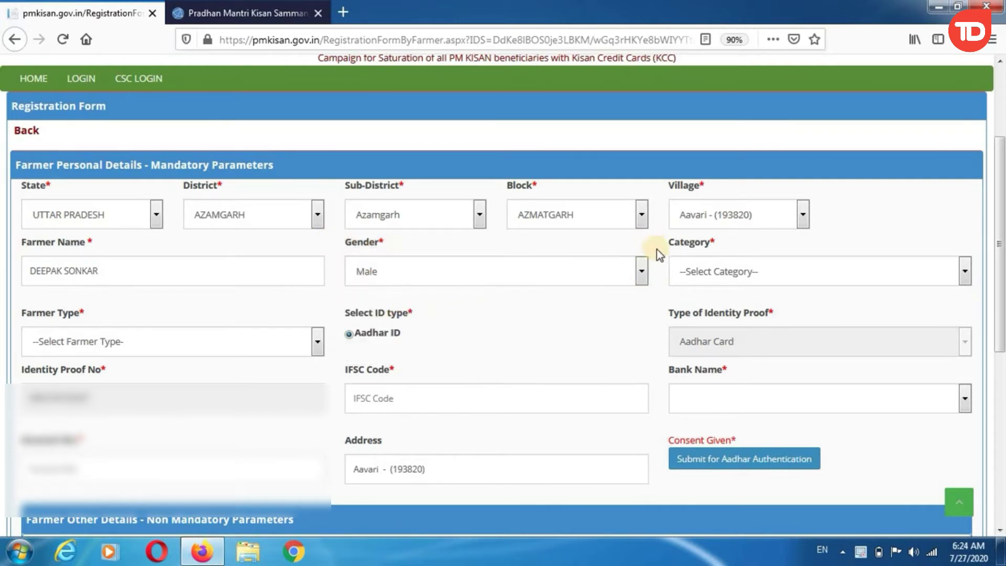
drag(656, 250, 718, 249)
click(715, 278)
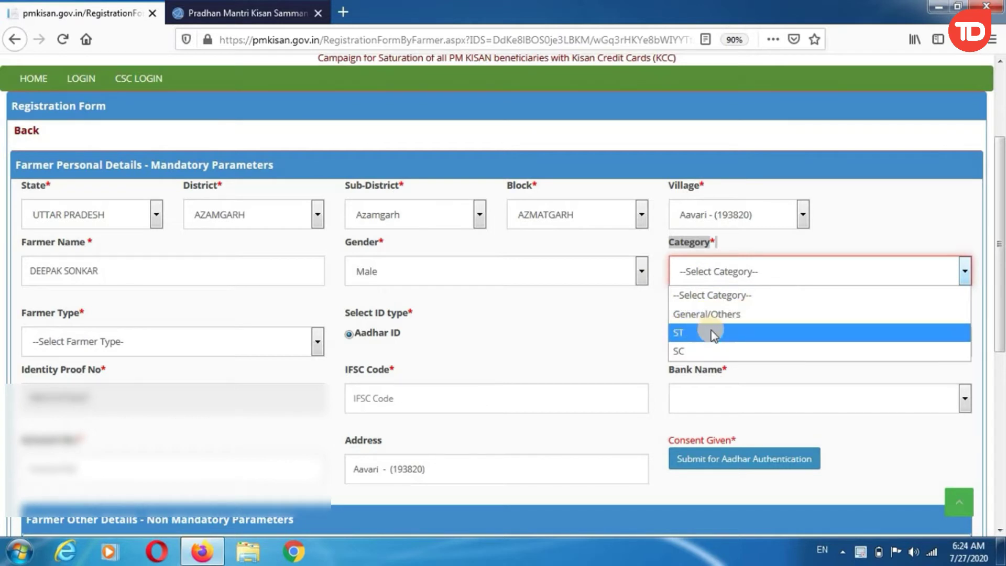
click(681, 346)
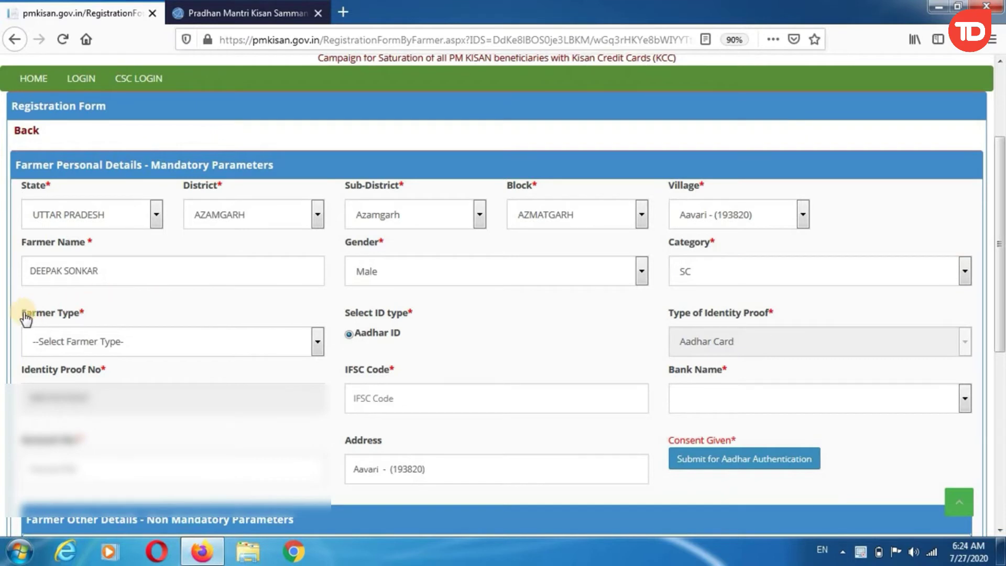
drag(22, 314, 80, 325)
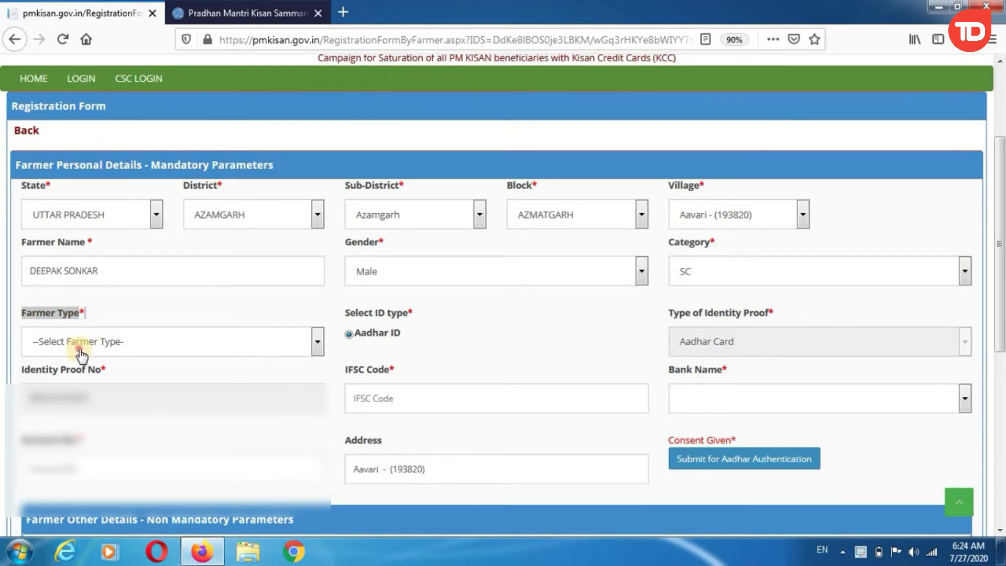
click(81, 347)
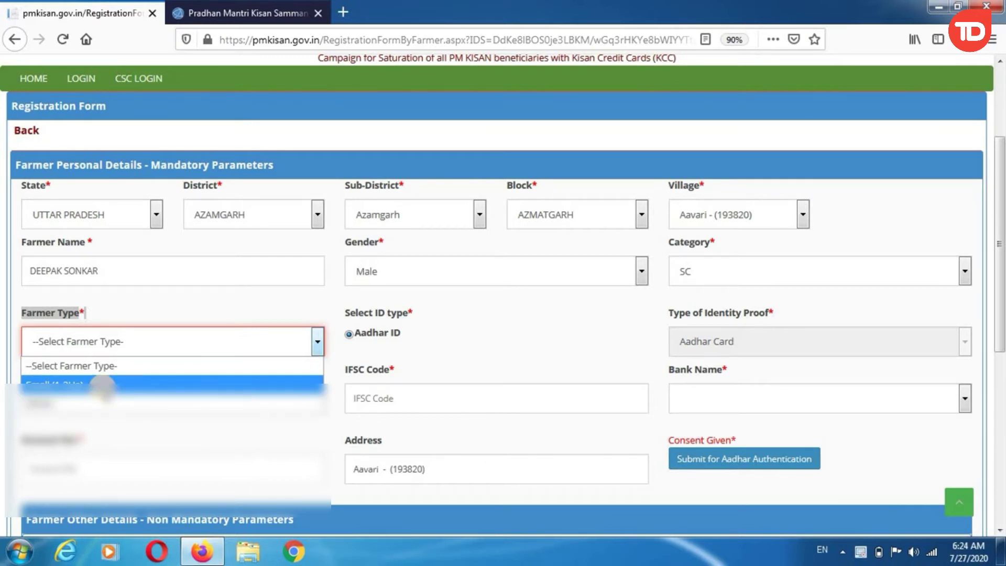
click(104, 384)
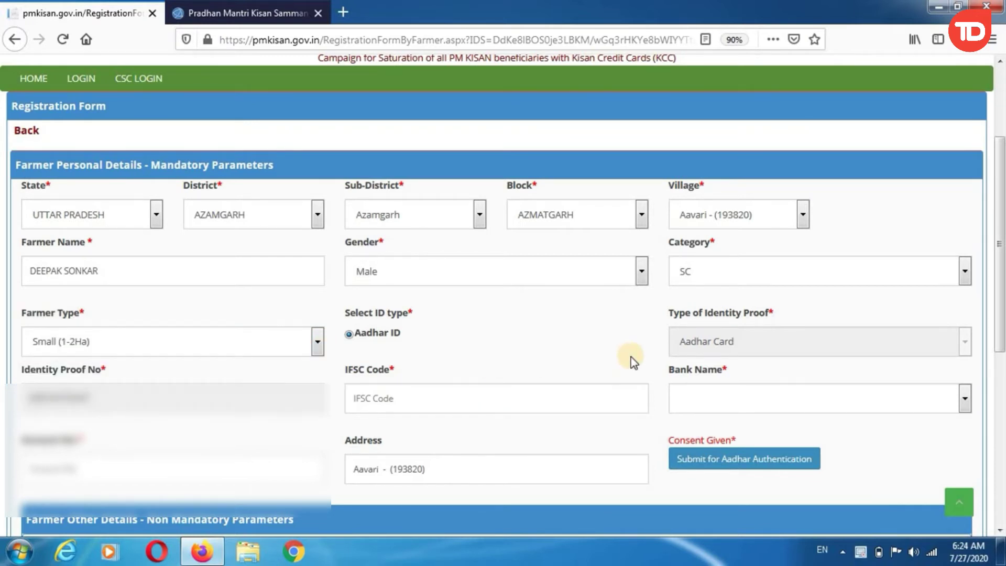
drag(670, 314, 763, 327)
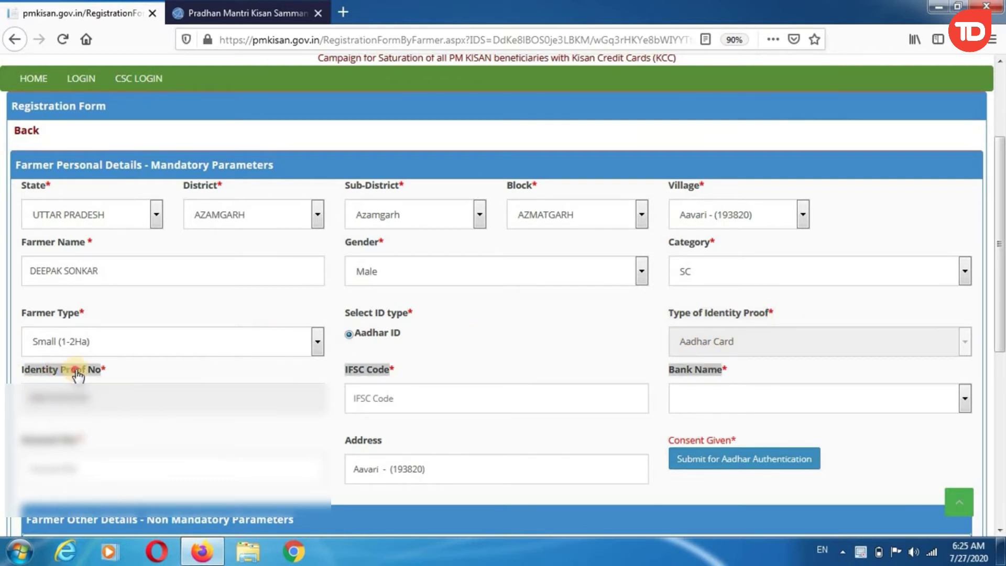
Step: Enter the Aadhaar number as identity proof and IFSC Code SBIN0000204
click(123, 415)
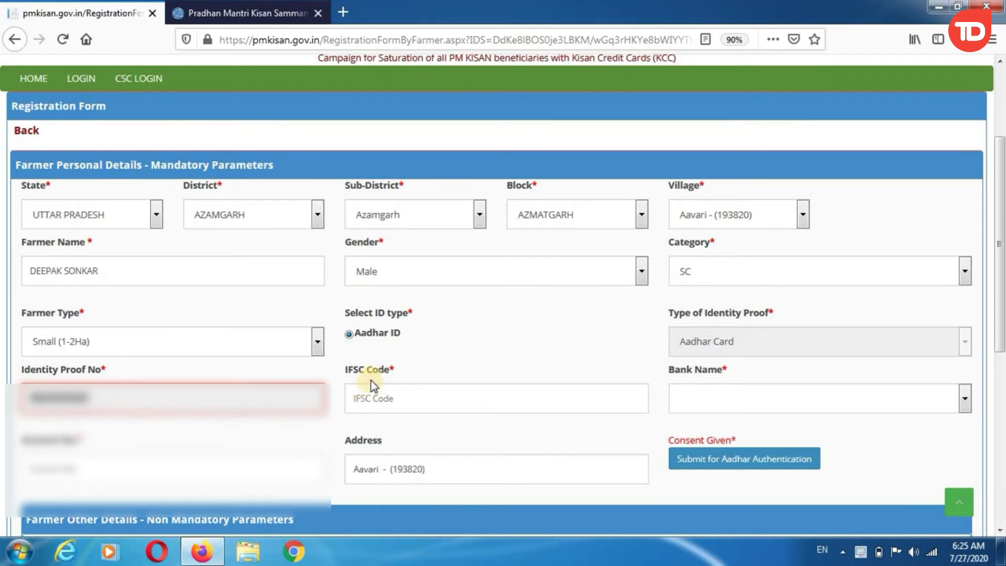
drag(346, 369, 391, 374)
click(379, 396)
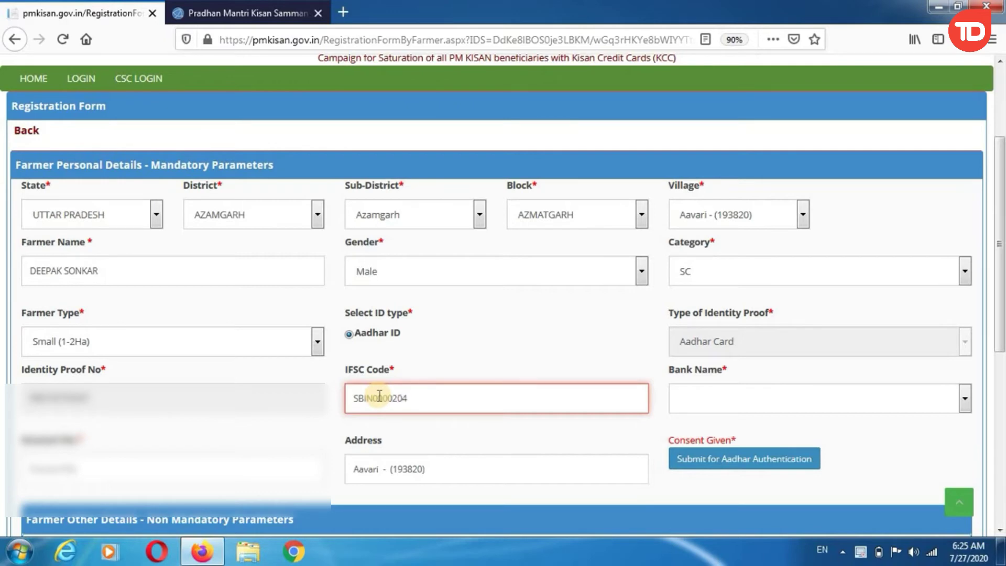
click(373, 368)
Step: Select STATE BANK OF INDIA as the Bank Name
scroll(707, 304, down, 2)
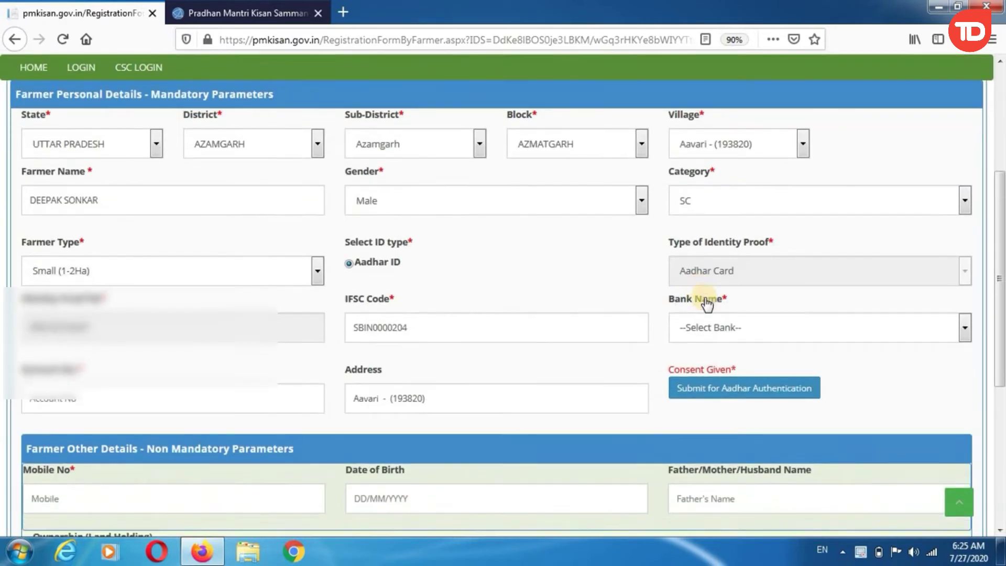
drag(671, 303, 722, 308)
click(709, 329)
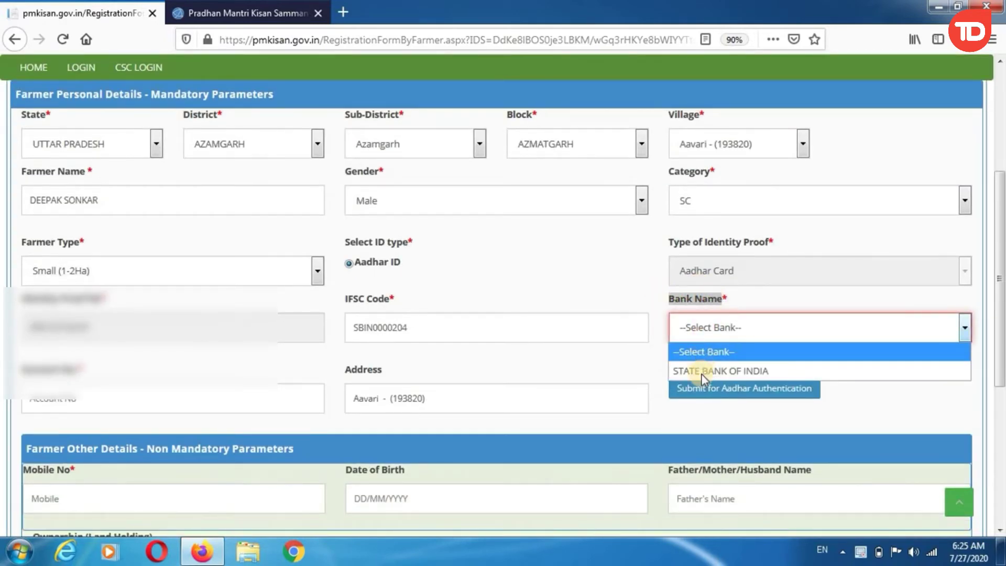
click(703, 372)
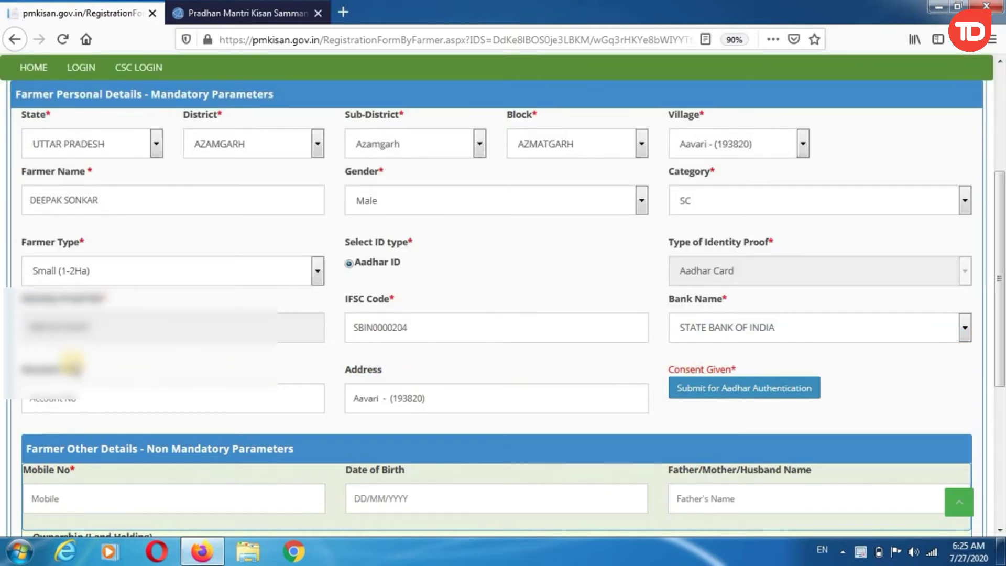
Step: Enter the farmer's bank account number in the Account No field
click(71, 402)
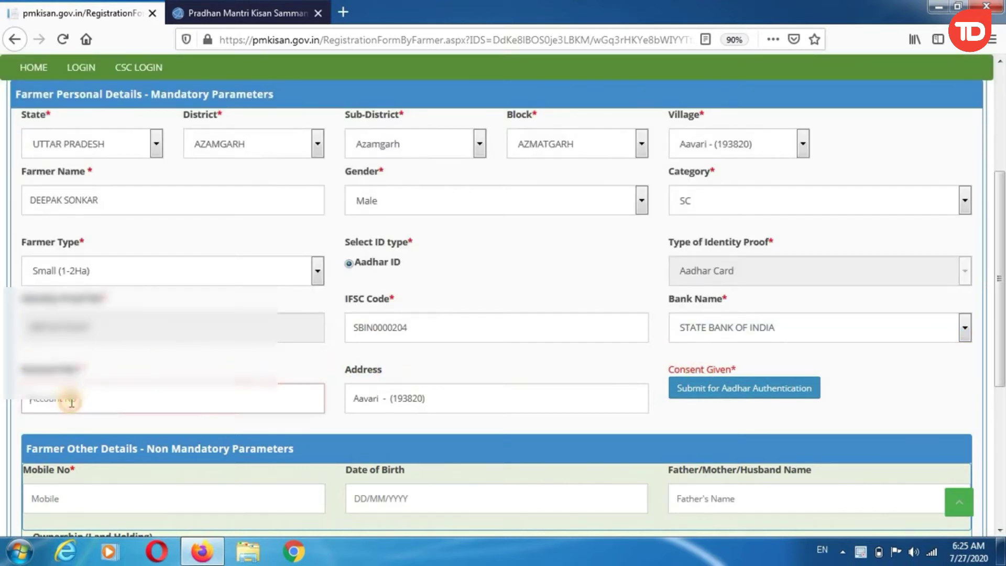
text(30)
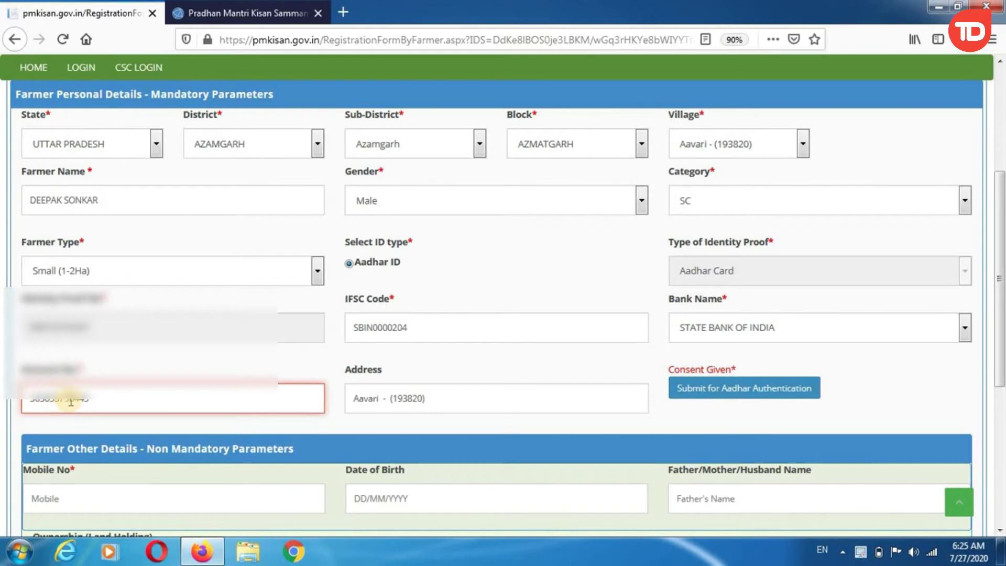
click(357, 375)
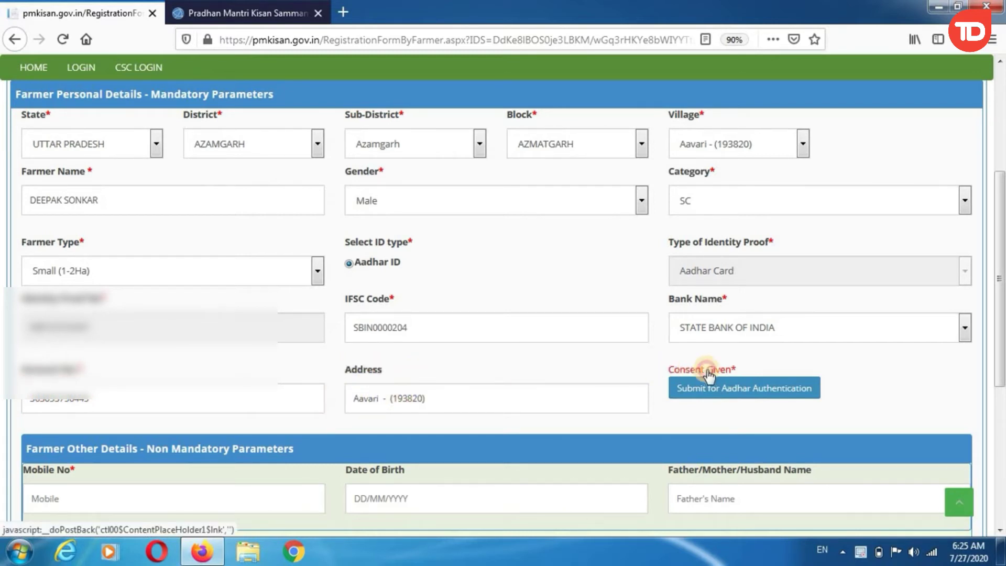
Step: Submit for Aadhaar authentication and confirm the 'Aadhar Authenticated Succesfully' message
click(739, 389)
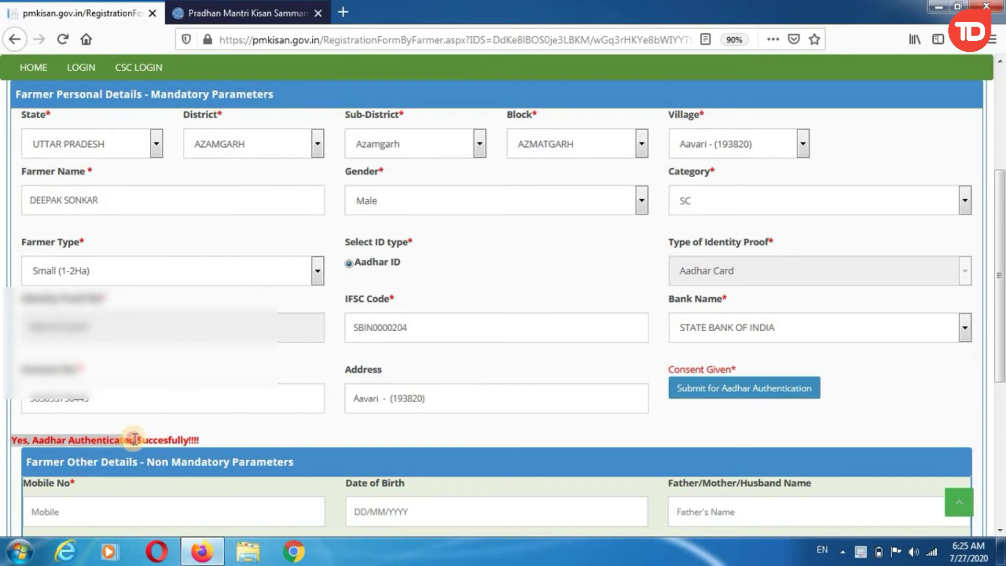
drag(134, 440, 205, 438)
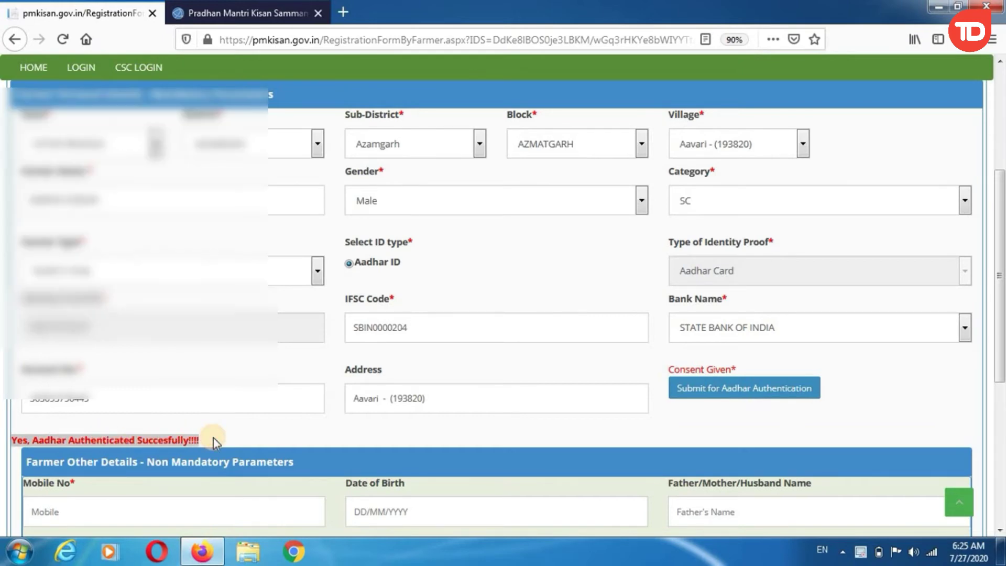
scroll(213, 438, down, 4)
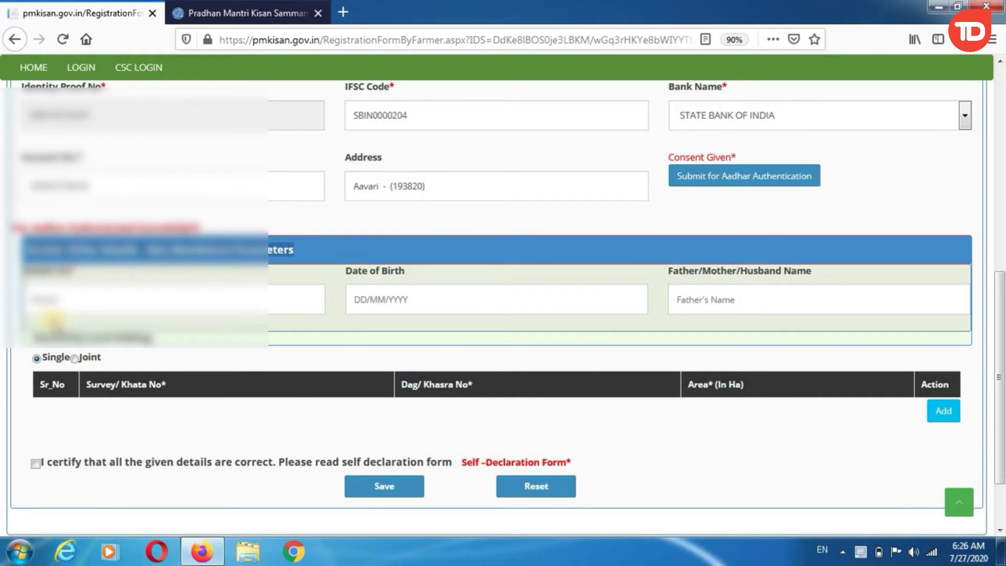
Step: Enter the mobile number and Date of Birth 01/01/1990
click(55, 296)
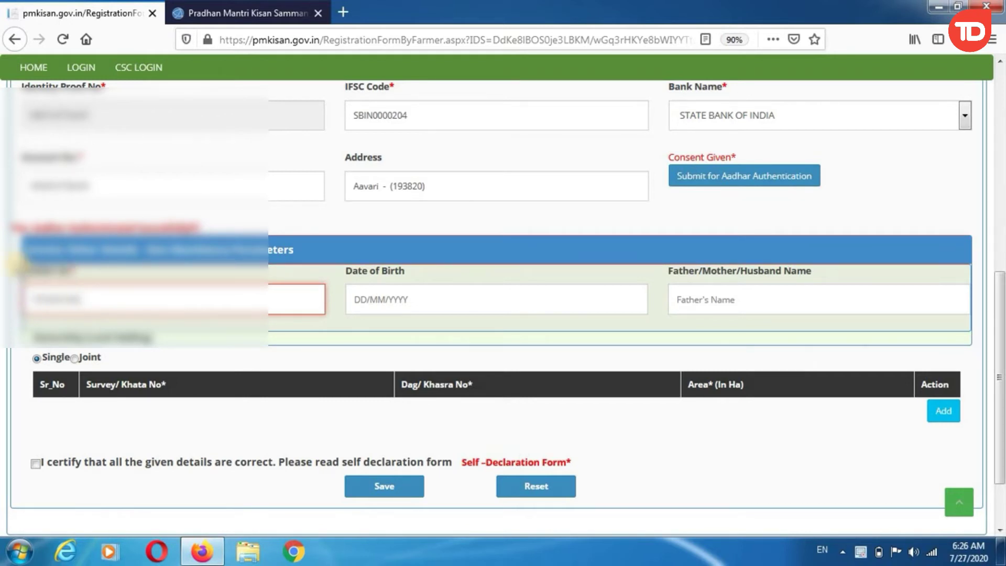
click(28, 279)
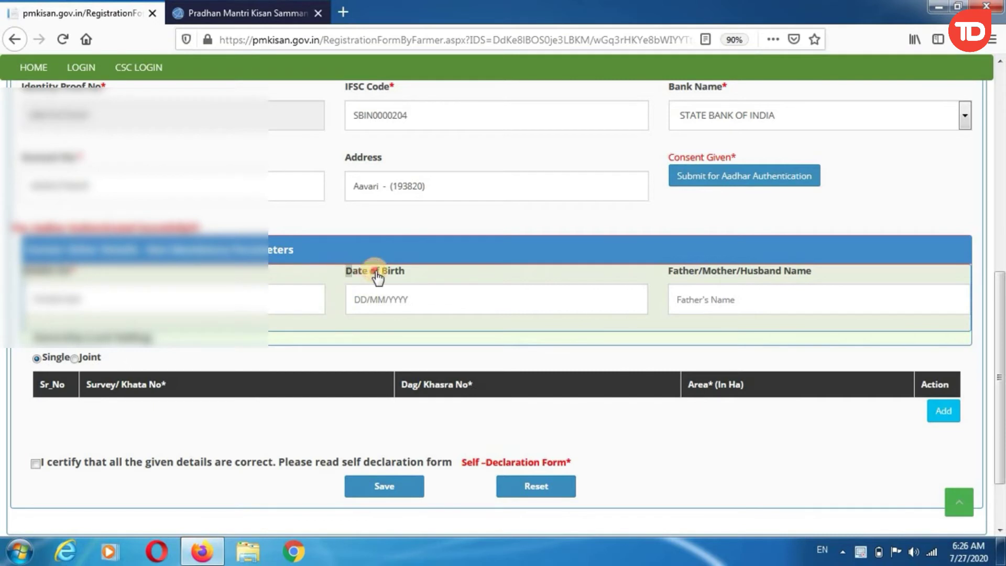
click(380, 310)
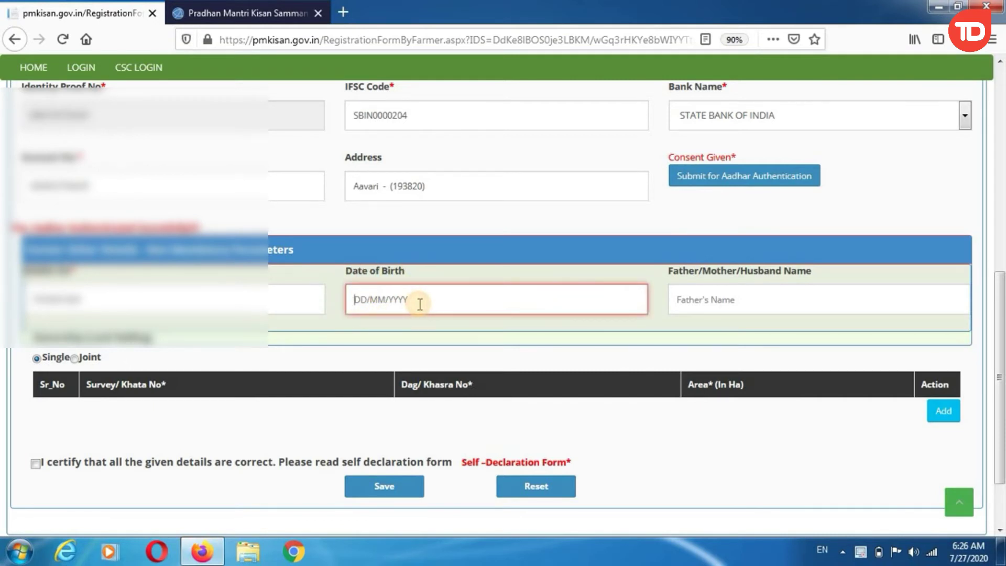
text(01/01/1990)
drag(419, 273, 345, 270)
Step: Fill in the father's name in the Father/Mother/Husband Name field
drag(659, 273, 810, 275)
click(757, 303)
click(708, 303)
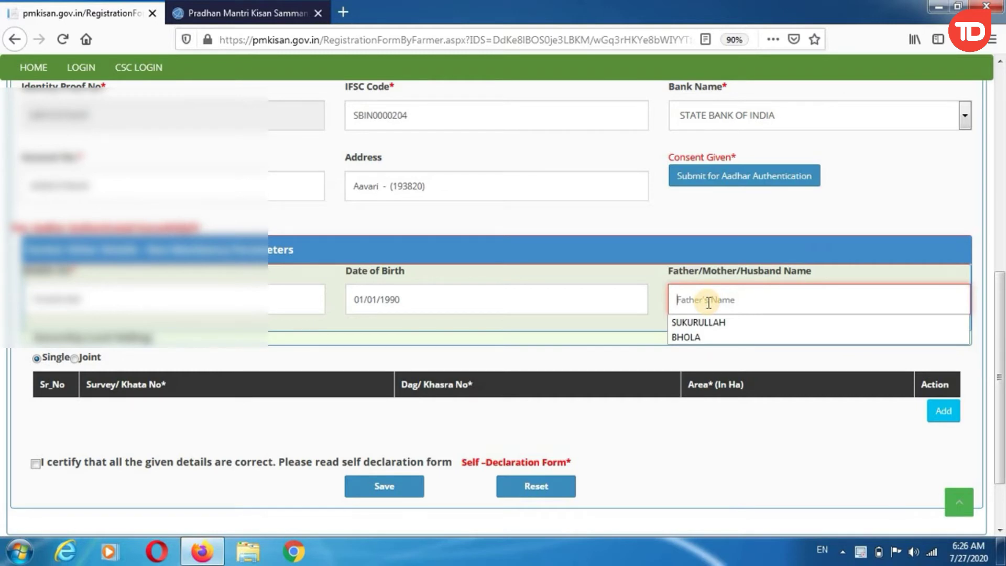
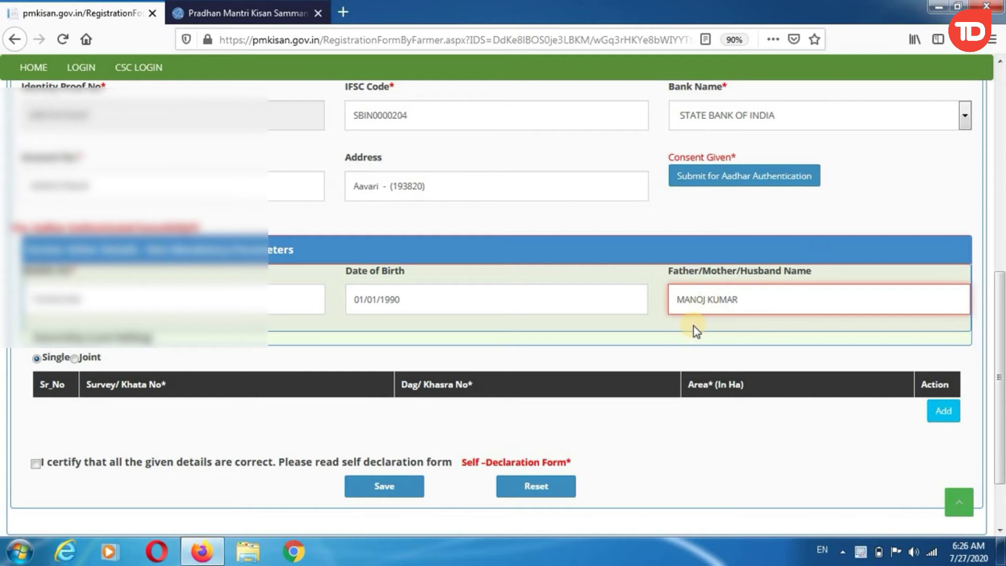
click(675, 281)
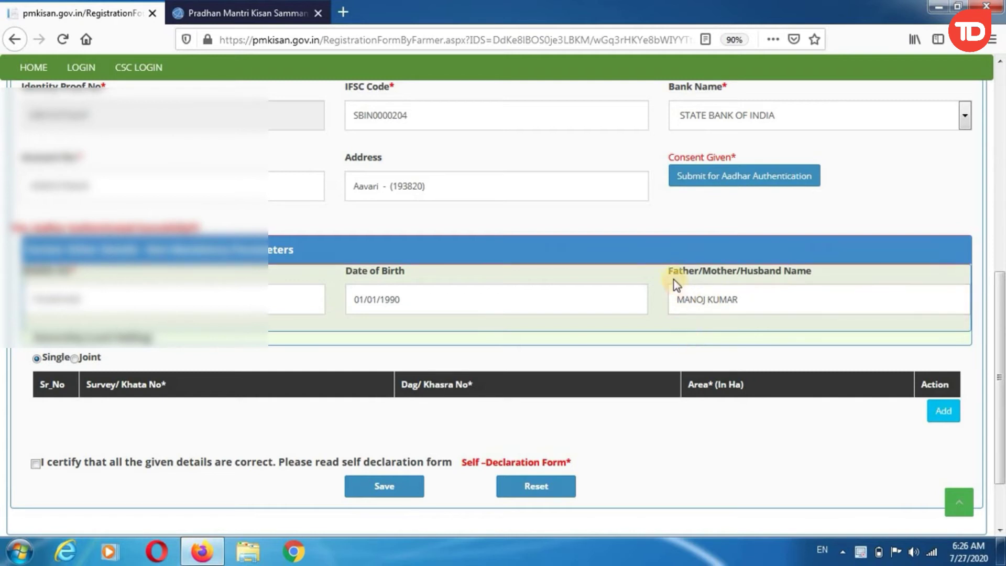
drag(678, 274, 807, 272)
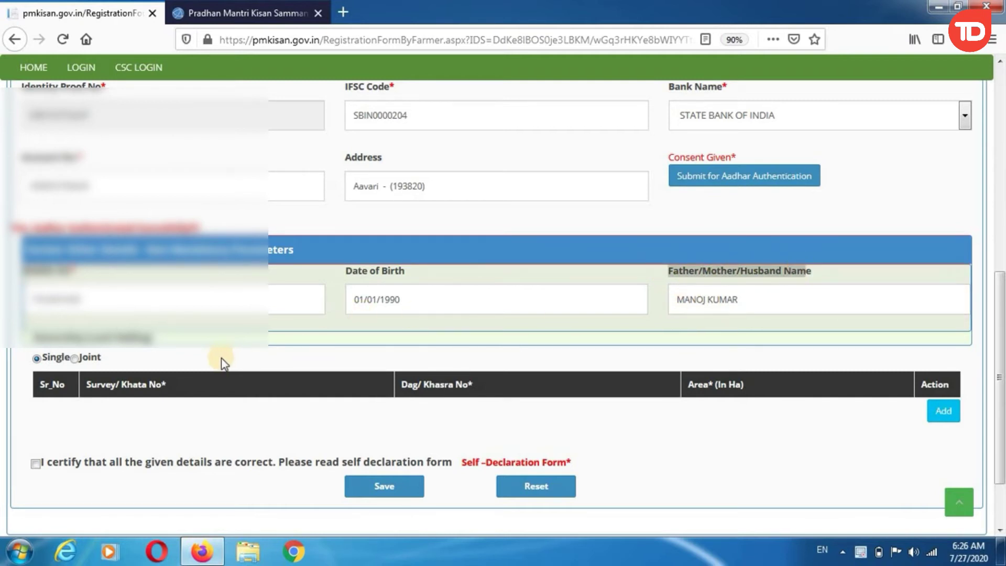
scroll(221, 357, down, 3)
drag(25, 255, 152, 258)
click(43, 276)
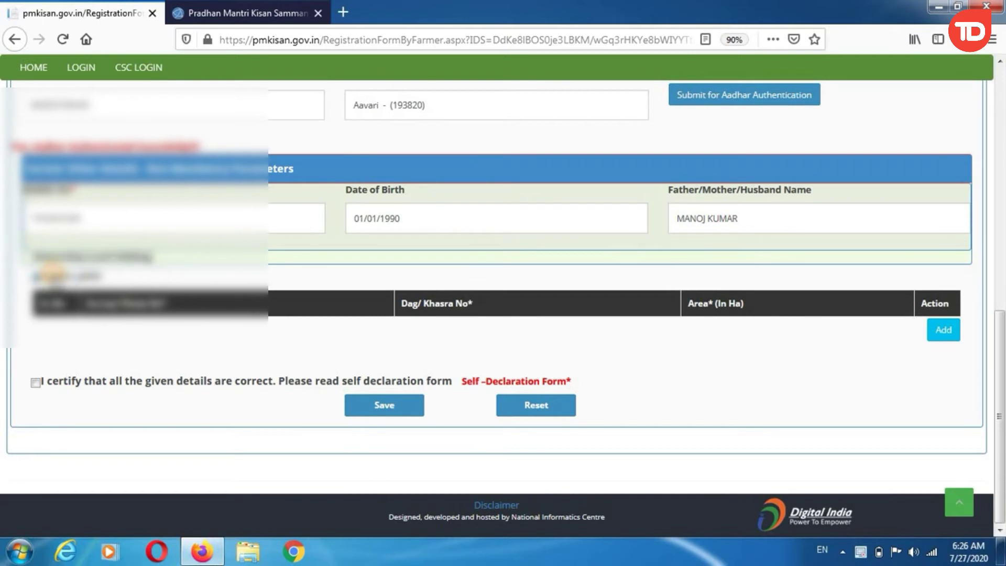
drag(50, 276, 93, 276)
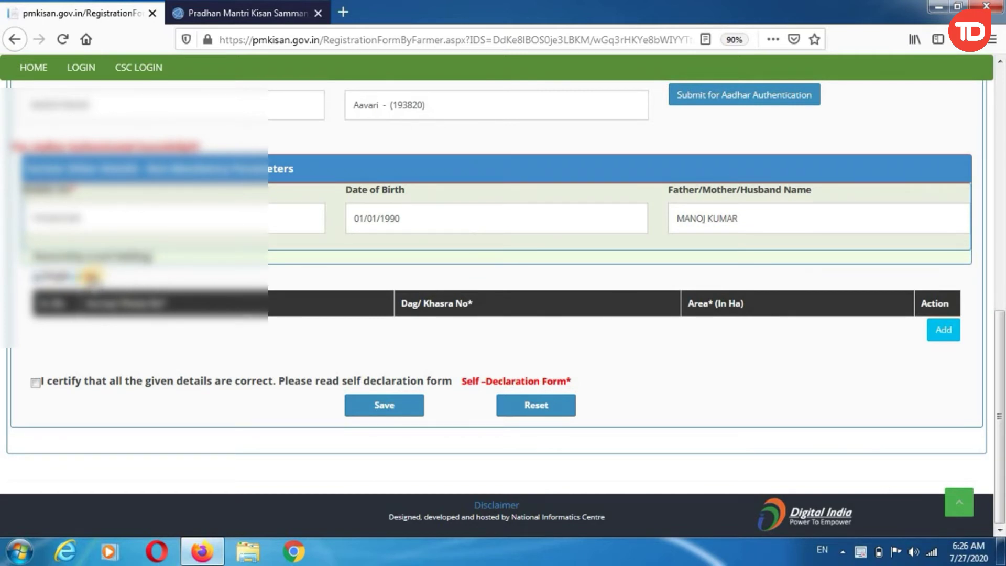
drag(26, 261, 168, 259)
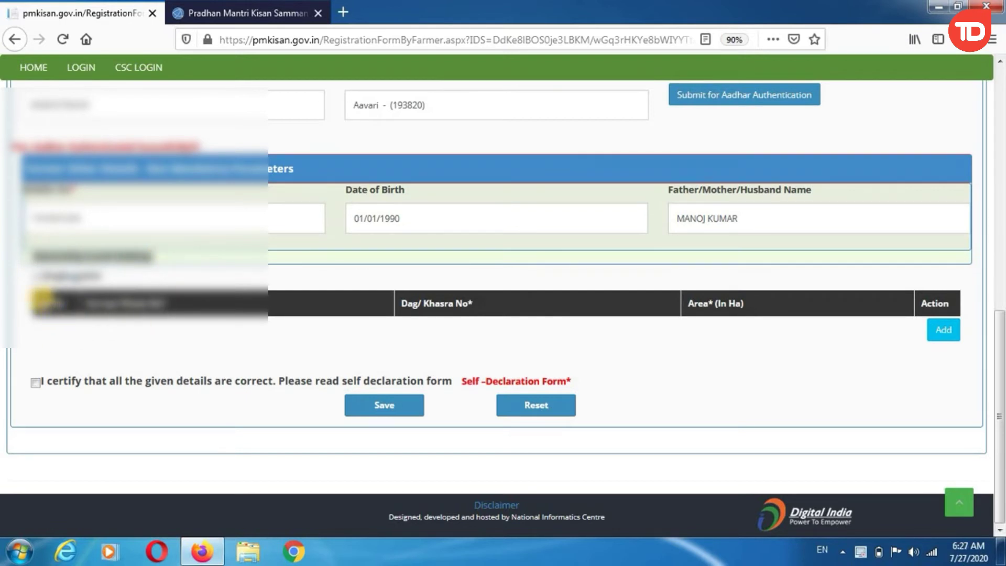
click(39, 301)
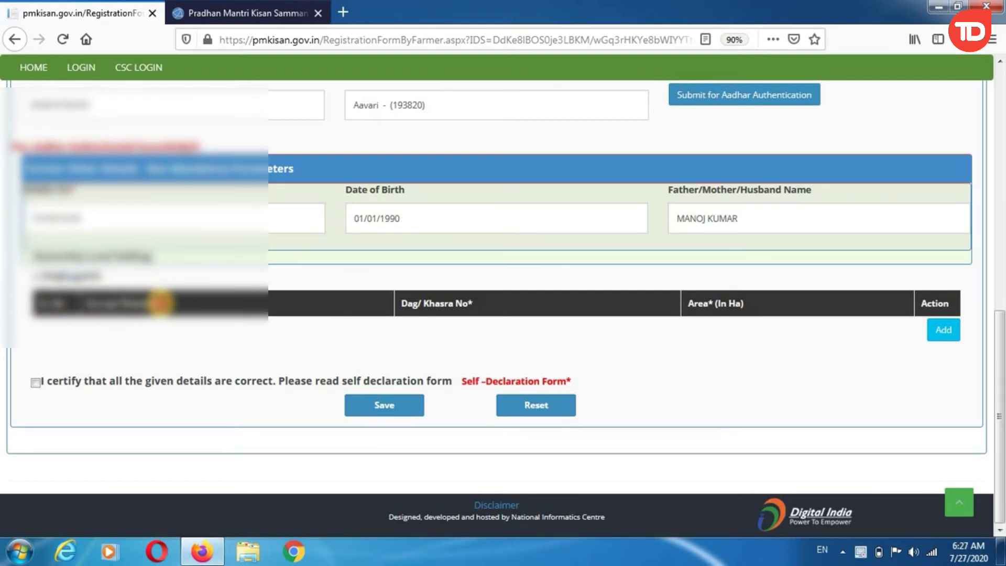
click(380, 310)
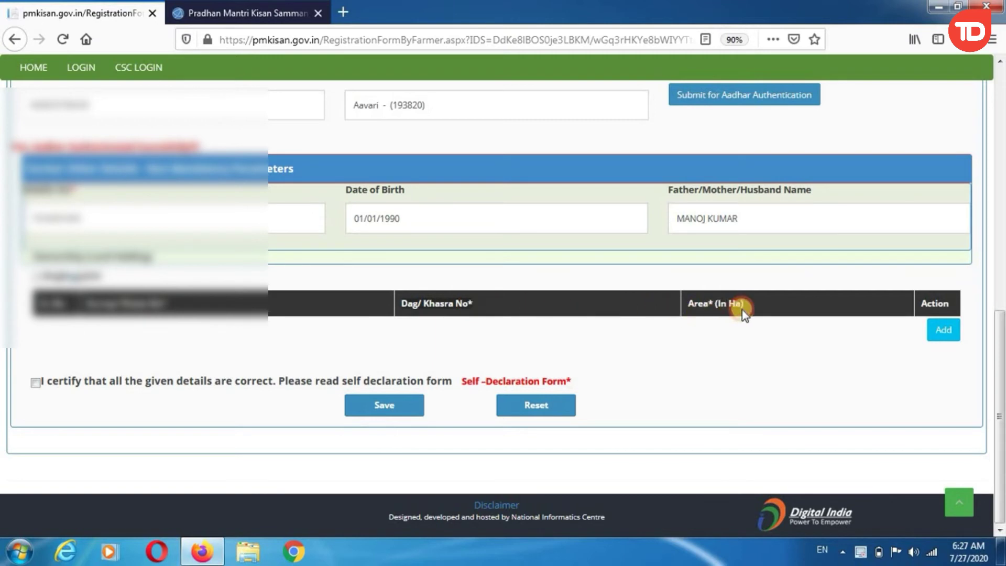
Step: Add a new land record row with Survey/Khata, Dag/Khasra and Area fields
click(946, 335)
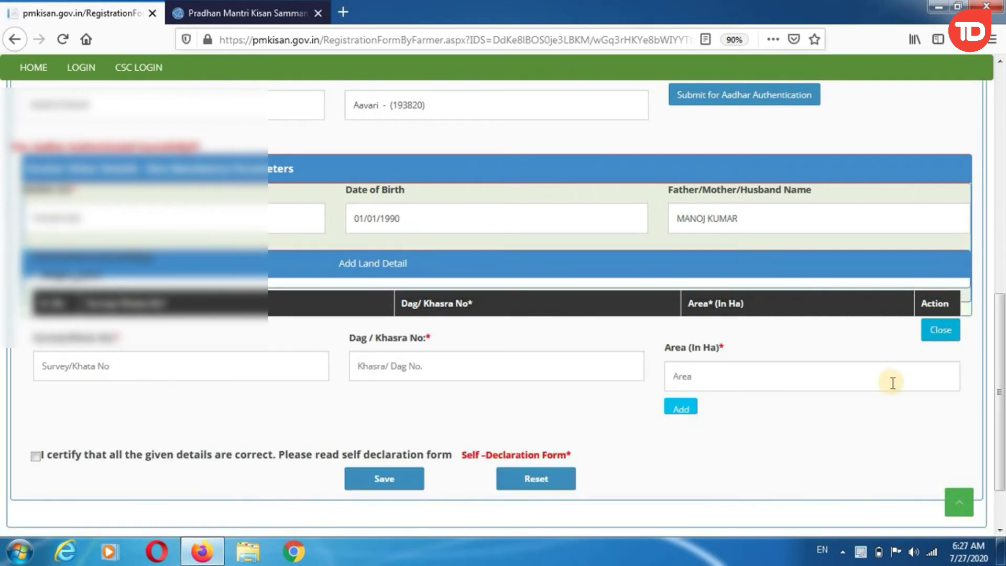
scroll(821, 400, down, 2)
drag(33, 265, 112, 266)
click(112, 290)
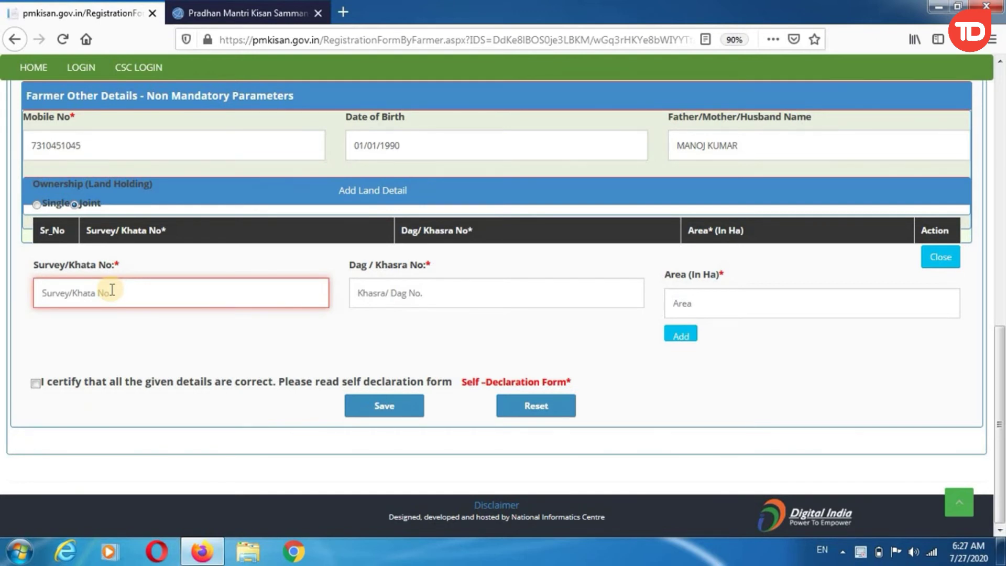
drag(27, 267, 121, 272)
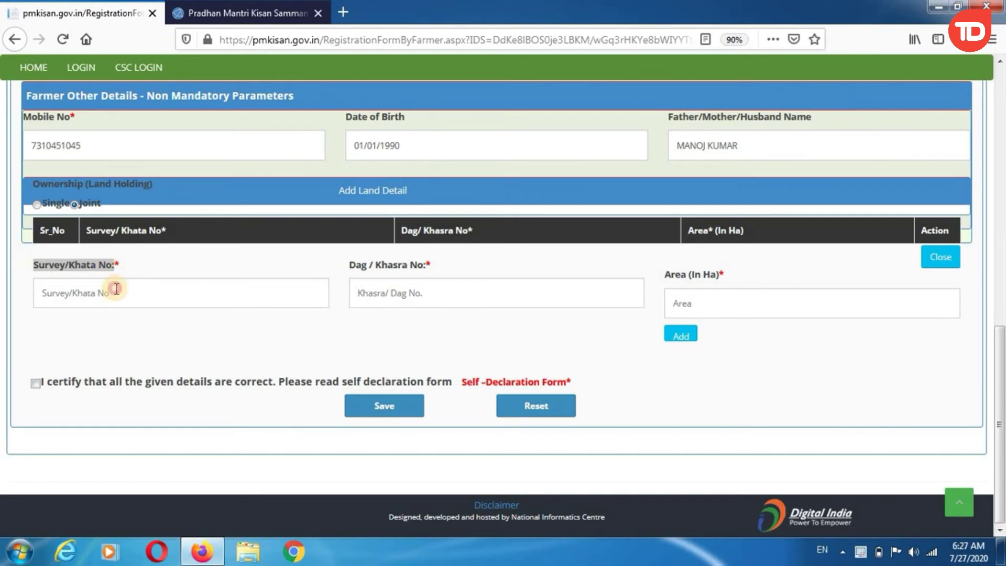
click(112, 288)
drag(348, 265, 407, 278)
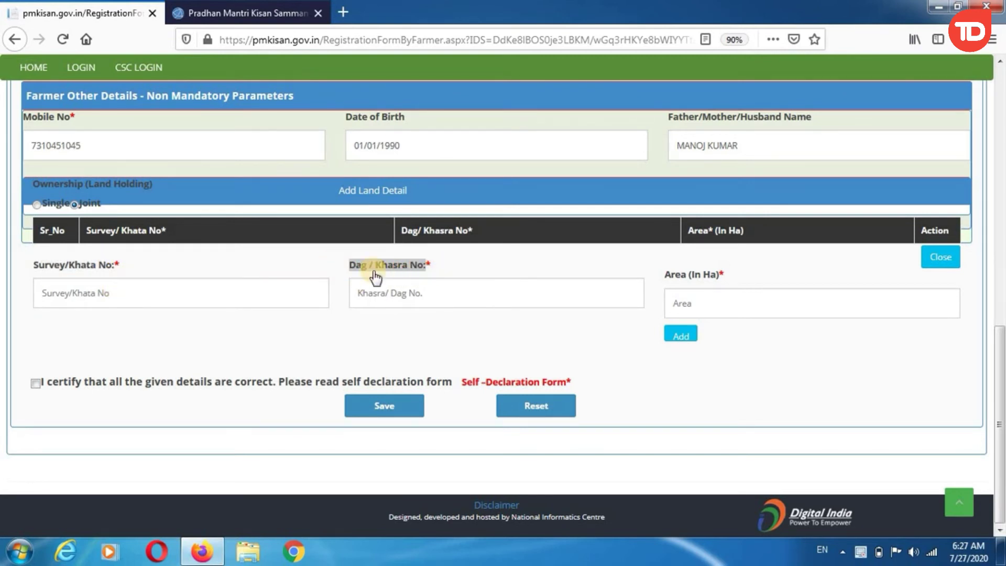
click(380, 296)
drag(663, 274, 728, 279)
click(729, 279)
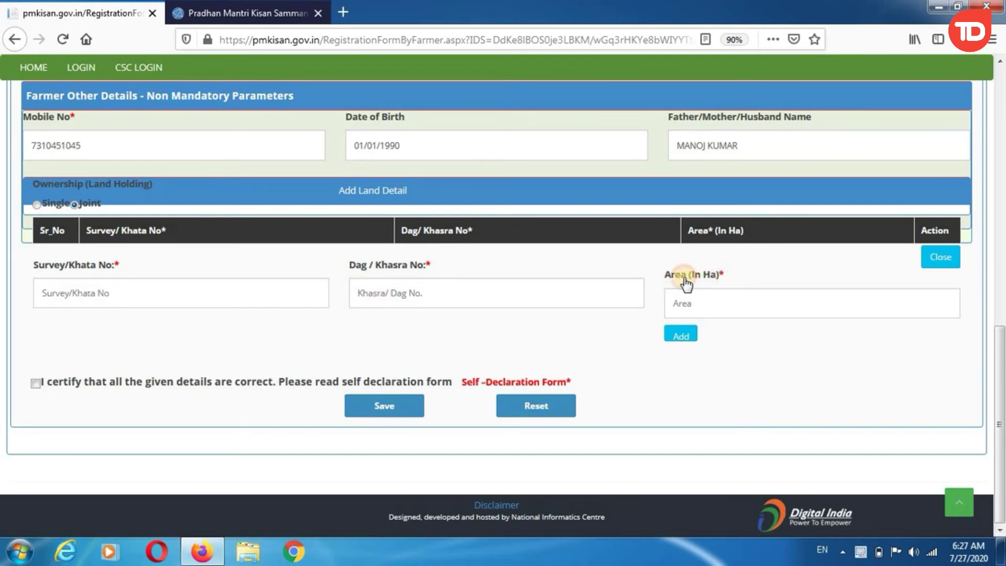
click(711, 307)
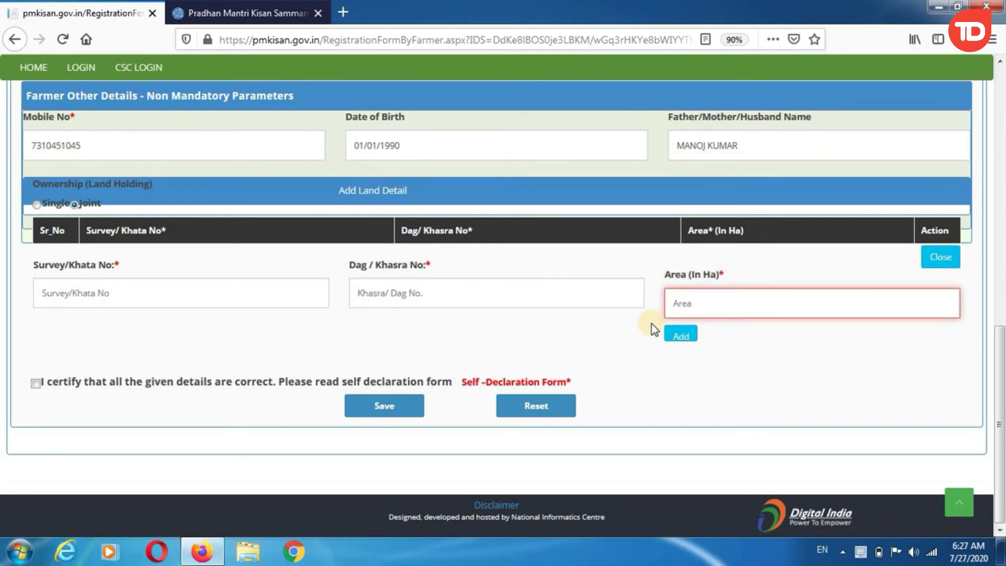
Step: Enter Survey/Khata No 00166 and Dag/Khasra No 3
click(168, 304)
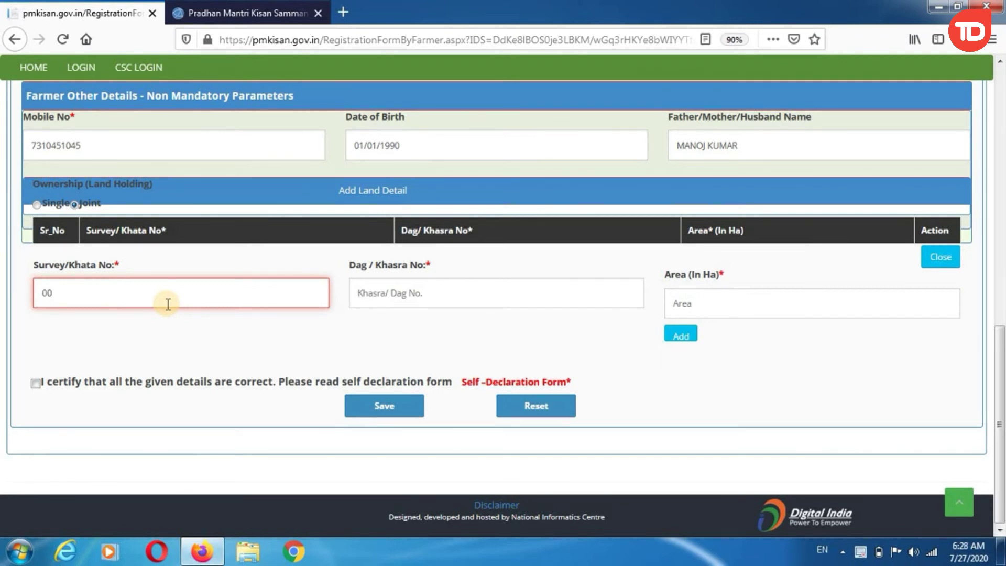
click(163, 324)
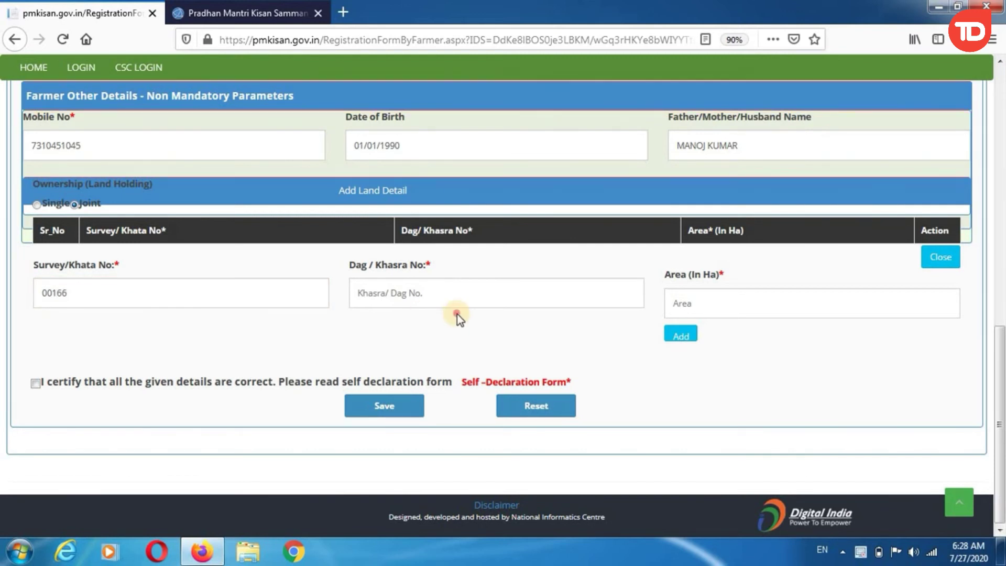
click(458, 290)
drag(381, 265, 433, 288)
click(436, 291)
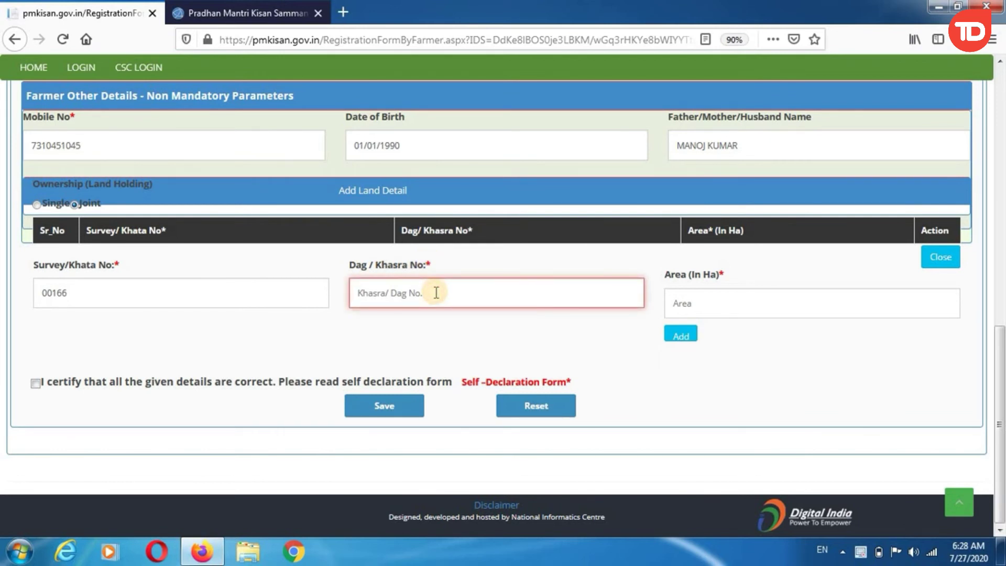
click(439, 344)
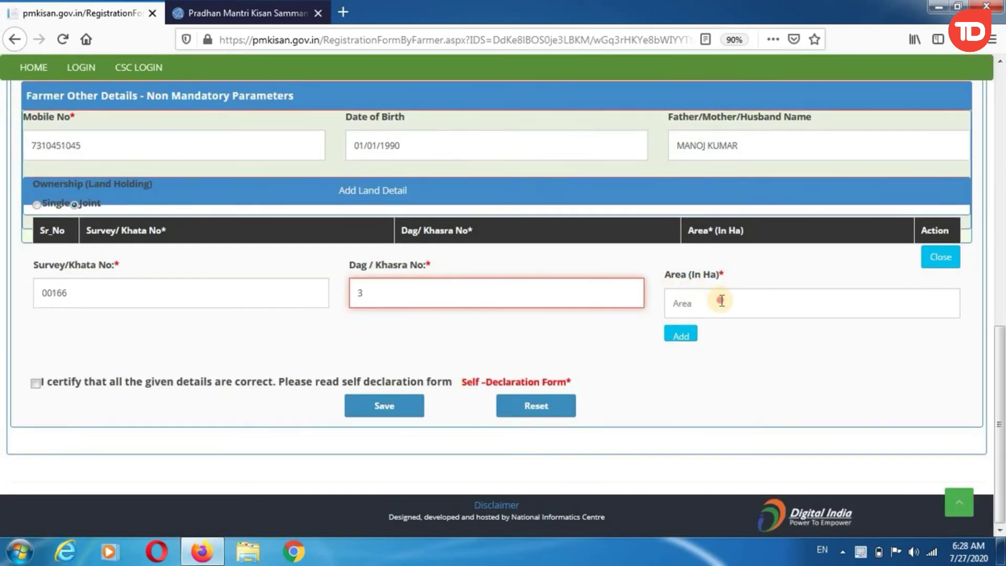
Step: Enter the land area as 0.2410 hectares
click(722, 300)
drag(658, 278, 718, 278)
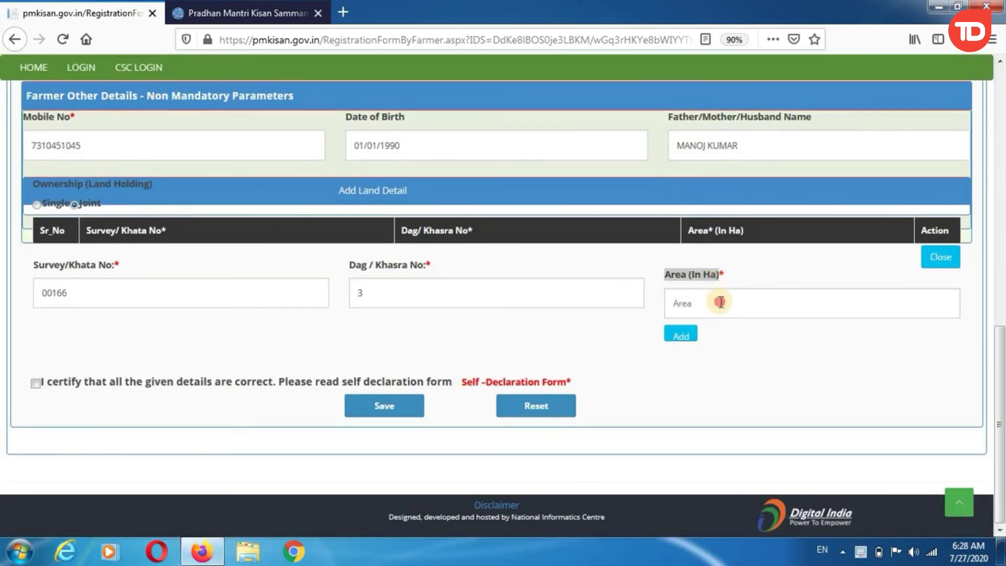
click(721, 302)
text(0.)
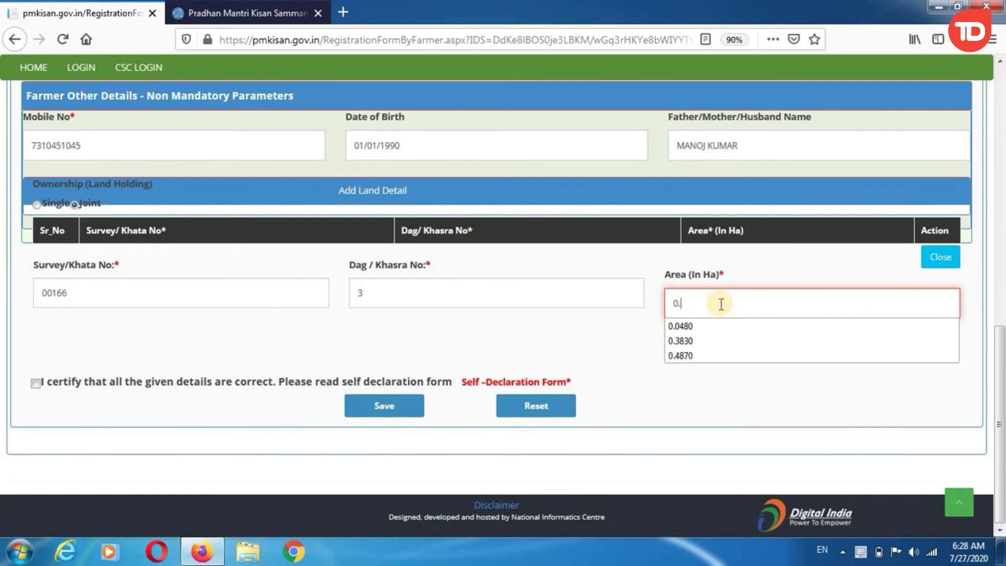
text(2410)
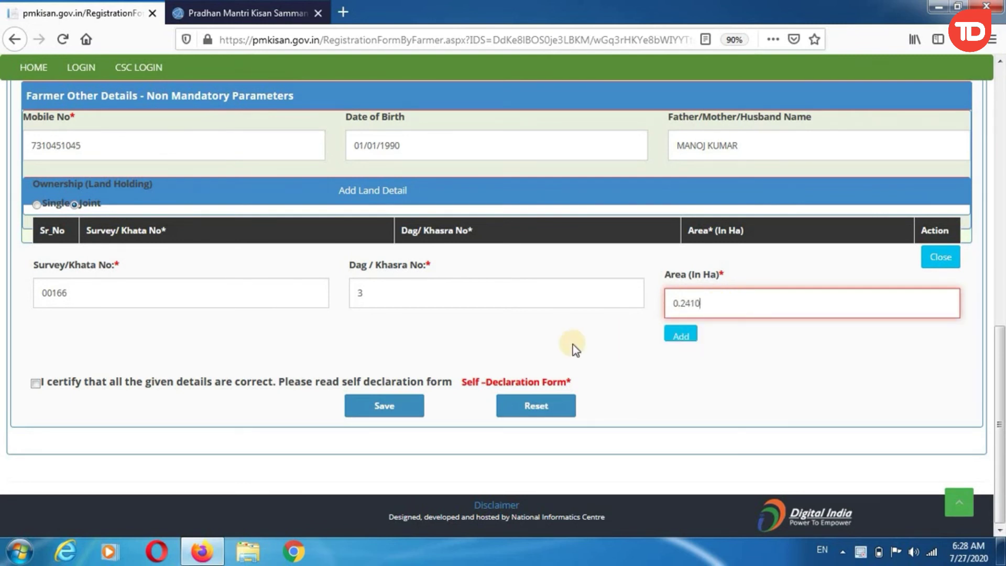
click(577, 346)
drag(661, 276, 719, 282)
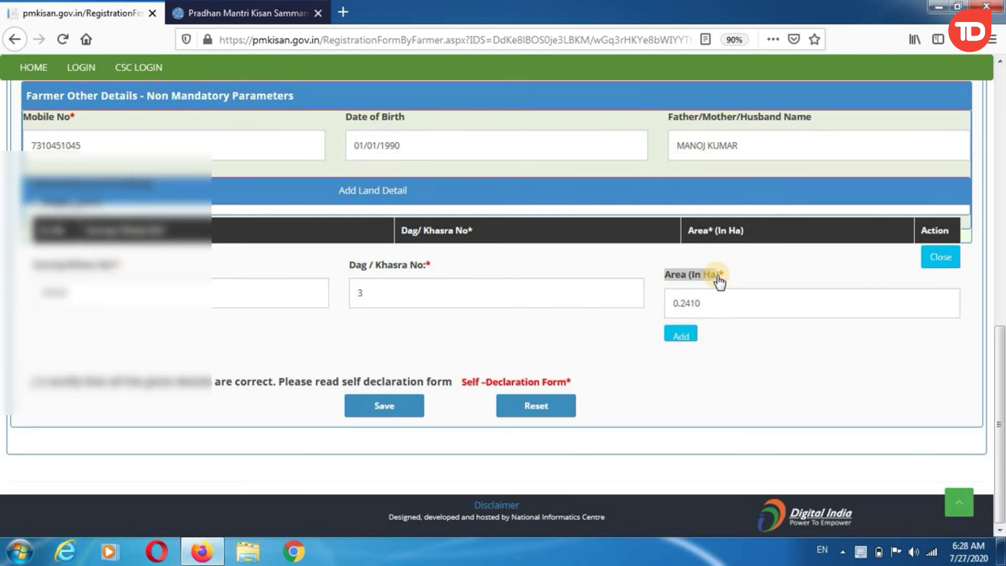
click(563, 357)
Step: Add the land record to the holding table and wait for processing
click(688, 326)
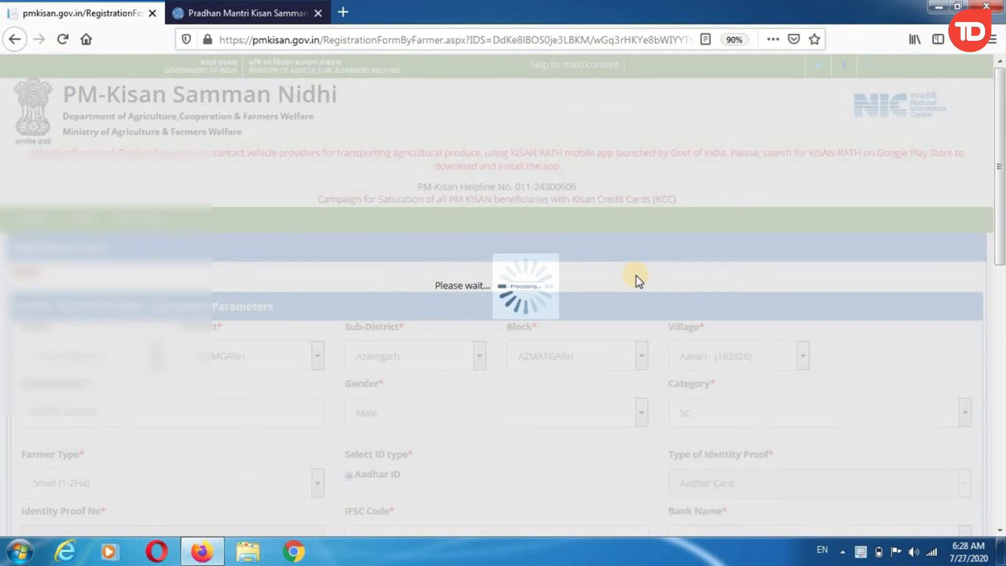
scroll(637, 275, down, 3)
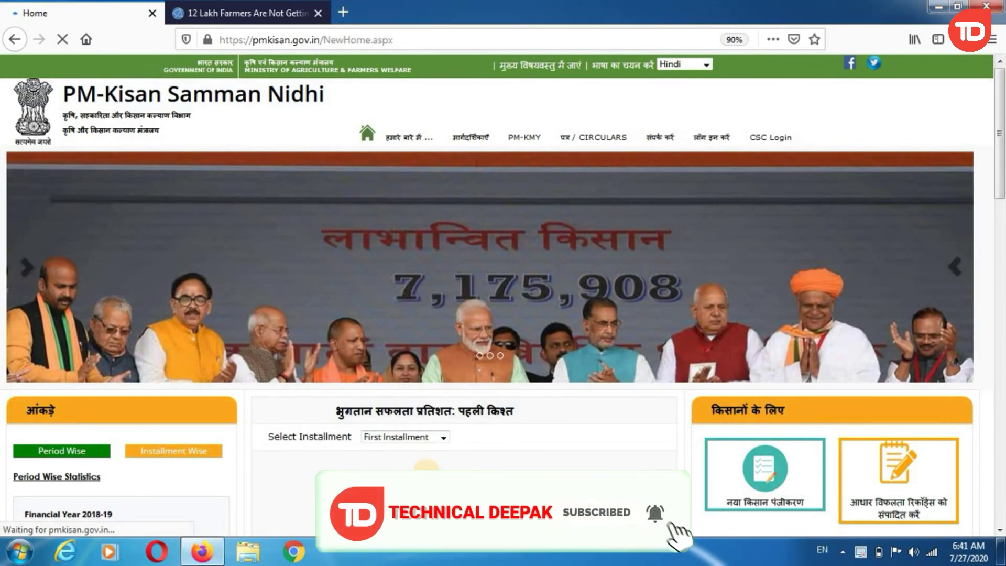
scroll(426, 466, down, 4)
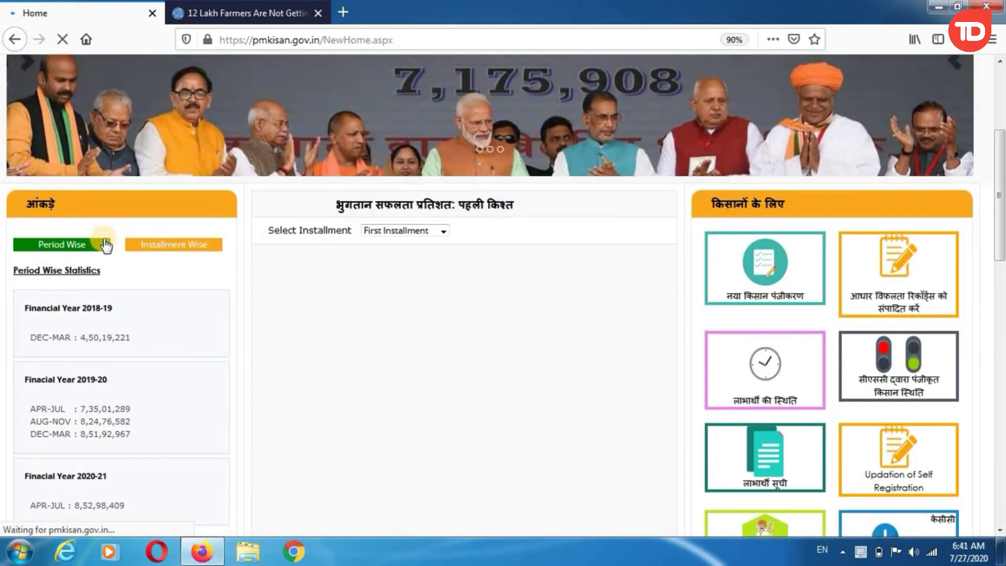
click(105, 245)
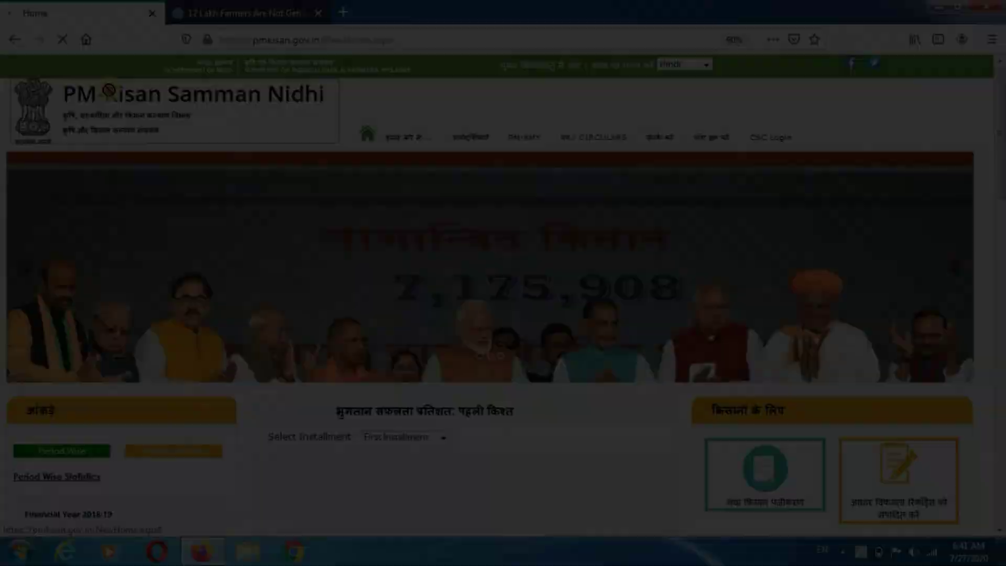